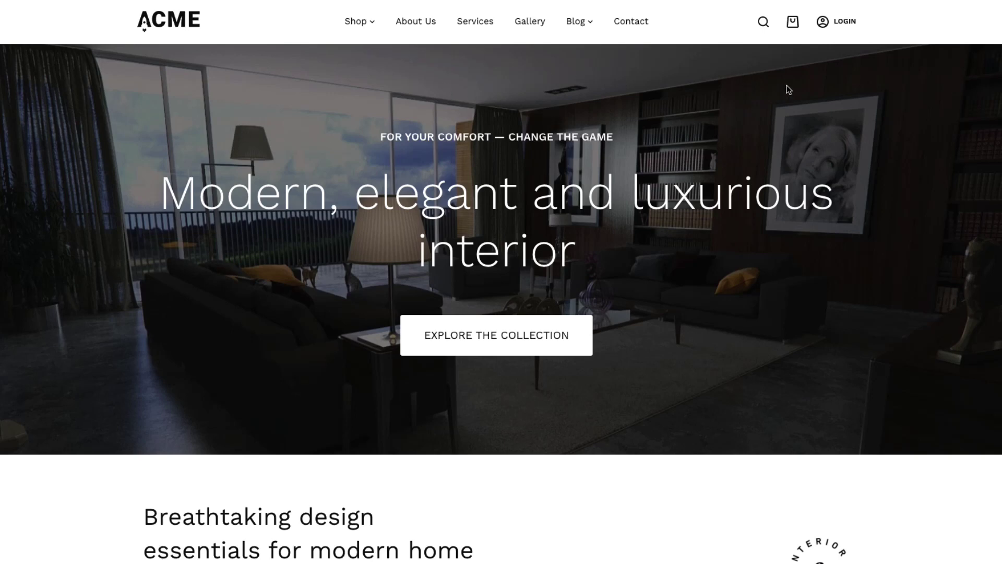
# Preview the demo site's login popup and its sign-up form, and close it.
pyautogui.click(843, 27)
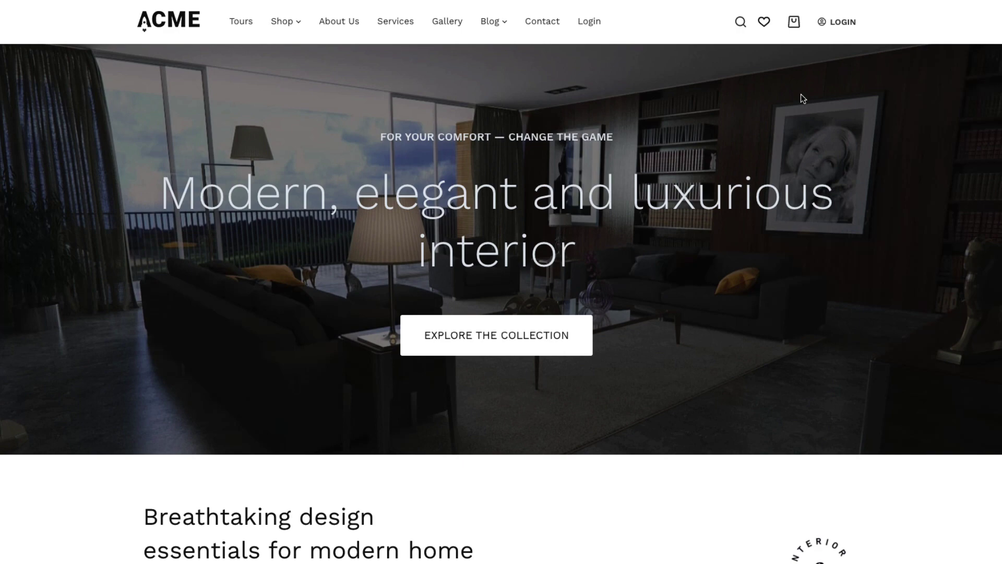
pyautogui.click(837, 23)
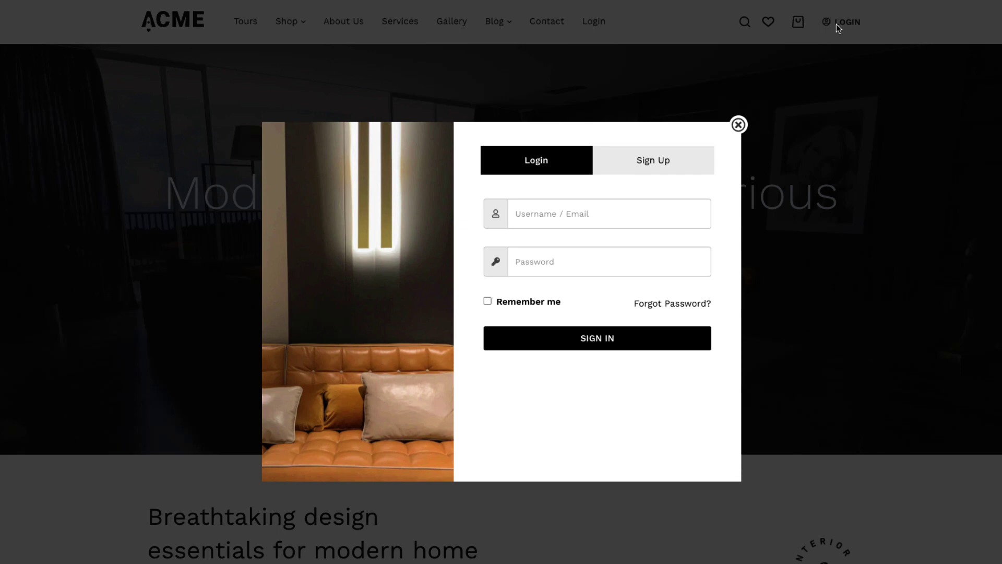
pyautogui.click(656, 164)
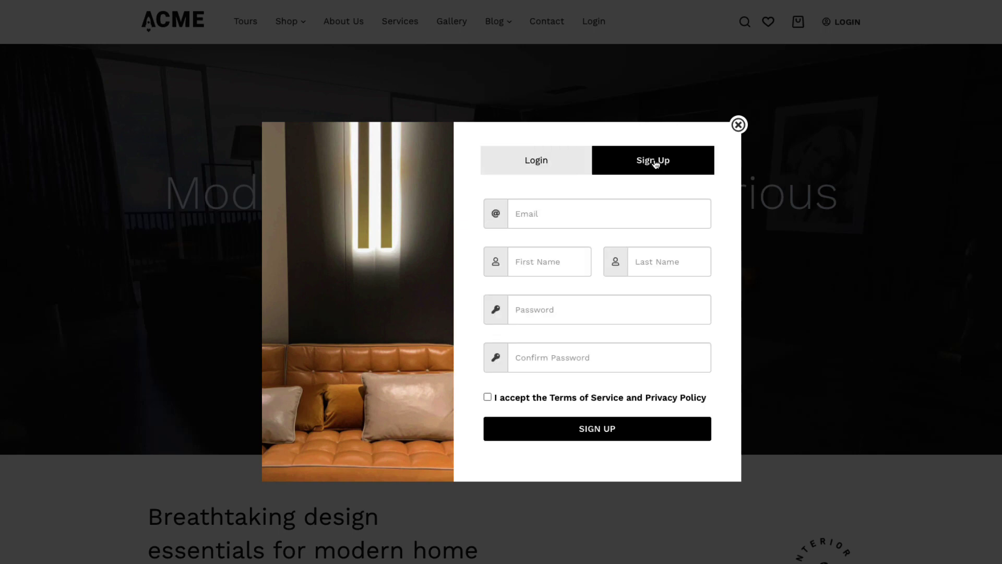
pyautogui.click(738, 125)
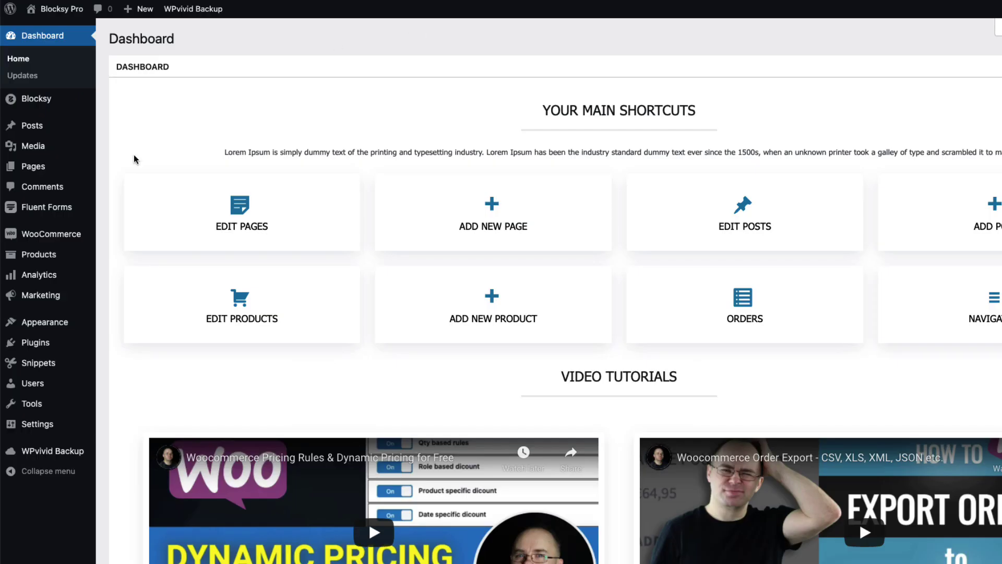
# Find the plugin "Login/Signup Popup ( Inline Form + Woocommerce )" among the new plugins, install it and activate it.
pyautogui.moveTo(45, 343)
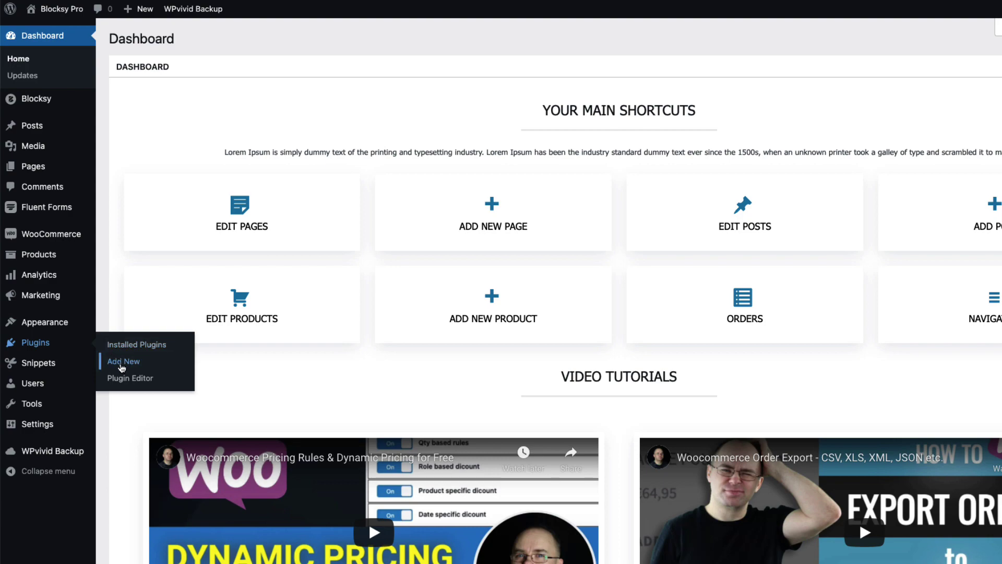
pyautogui.click(125, 366)
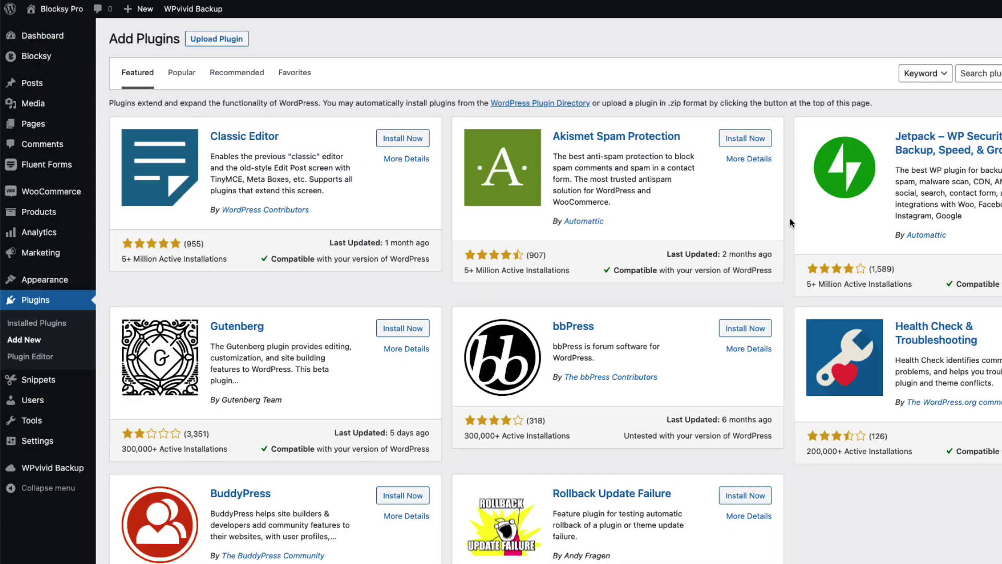
pyautogui.click(997, 66)
pyautogui.write('Login/Signup Popup ( Inline Form + Woocommerce )')
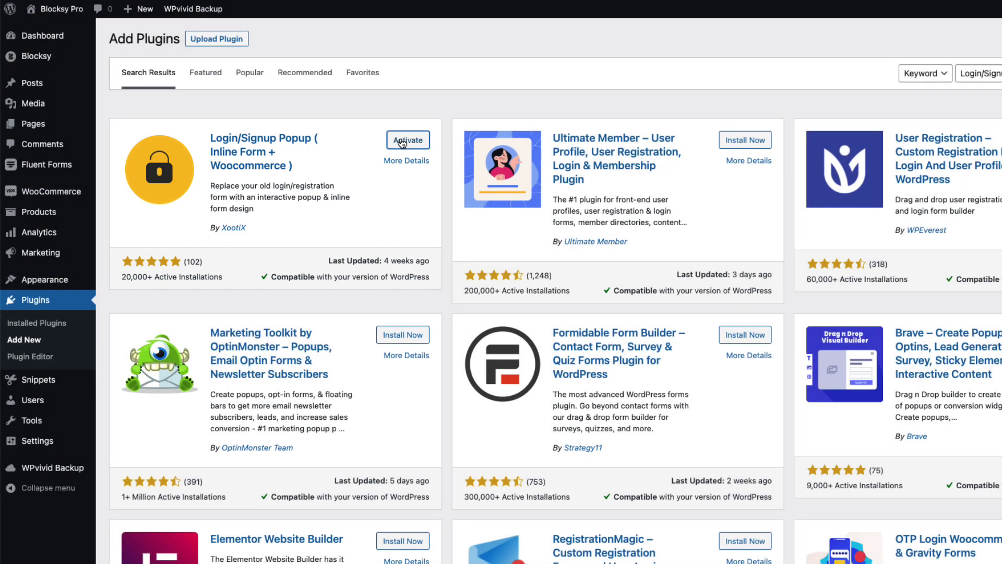
pyautogui.click(401, 141)
# Open the Login/Signup Popup settings and review the main registration options and the available user roles.
pyautogui.moveTo(46, 497)
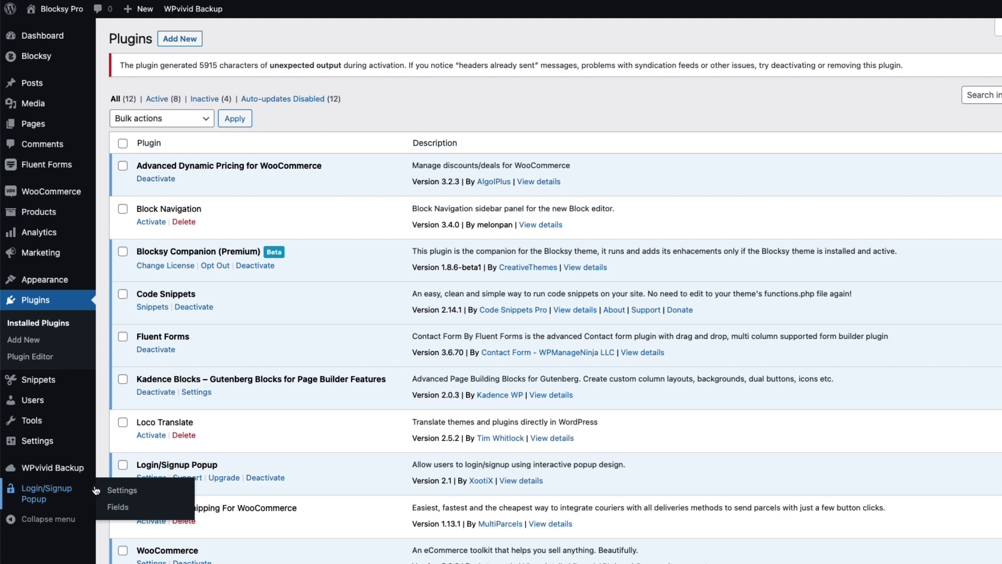
pyautogui.click(111, 489)
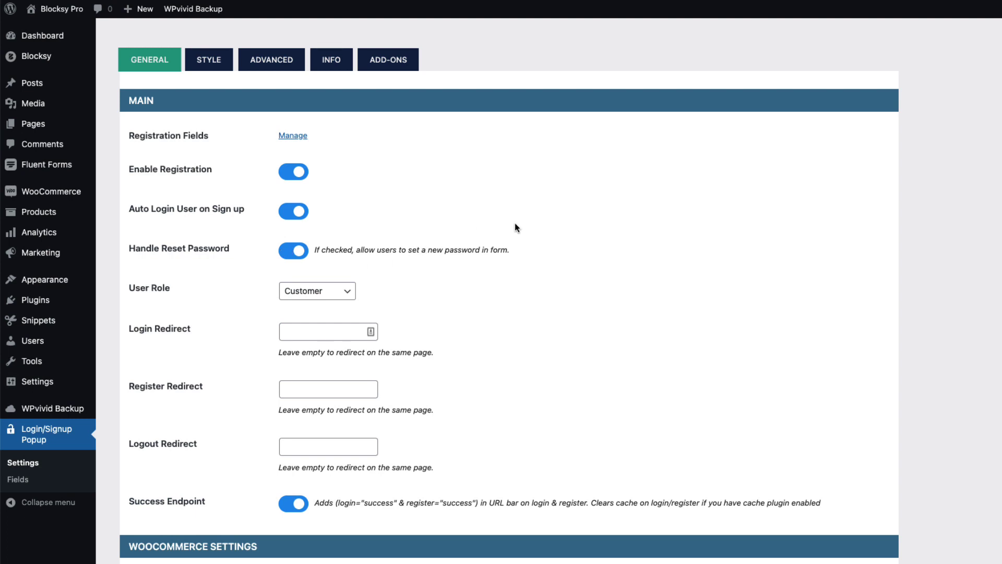
pyautogui.scroll(-2, 524, 233)
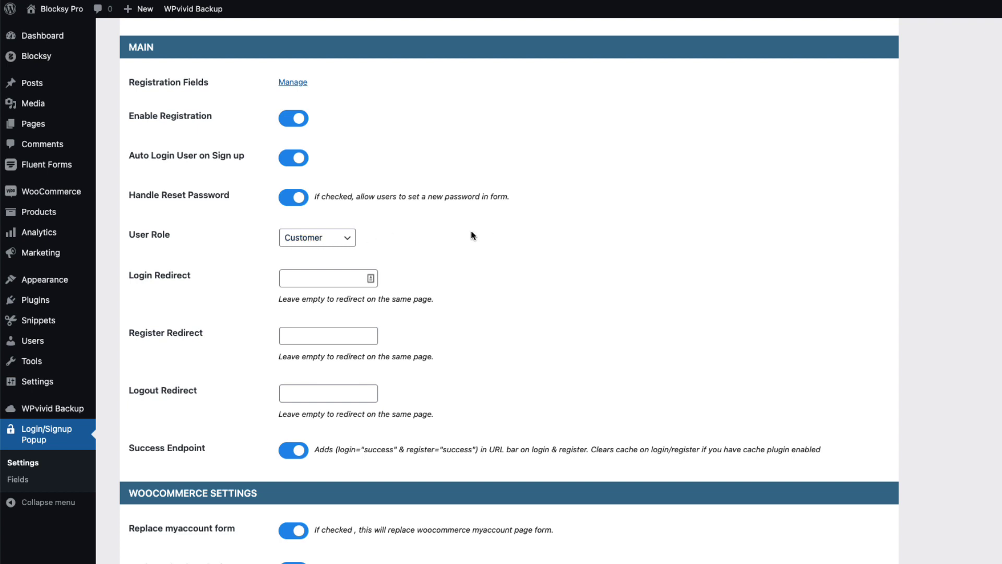
pyautogui.click(344, 237)
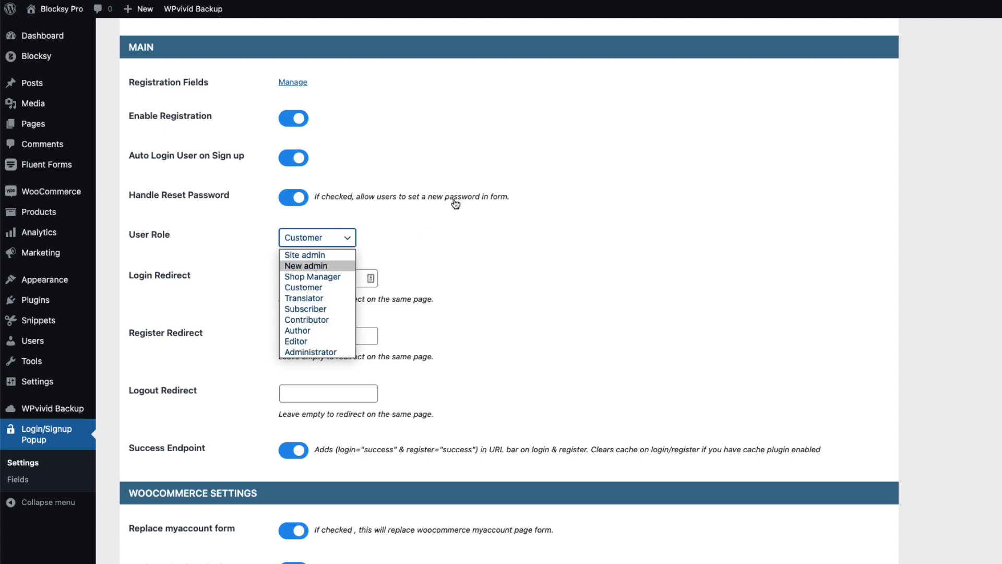
pyautogui.click(525, 219)
pyautogui.scroll(-2, 540, 238)
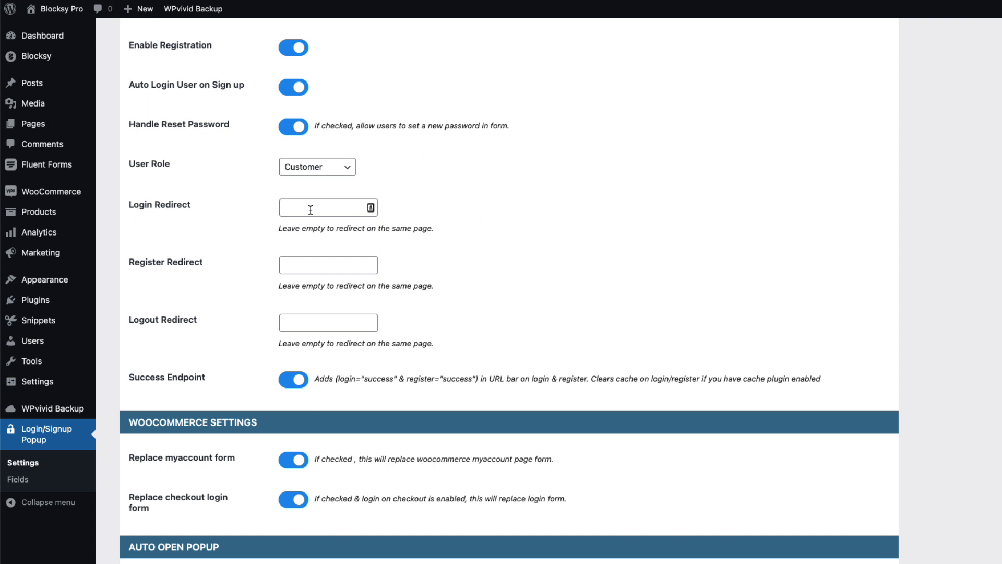
# Examine the register and logout redirect fields and the Success Endpoint option in the popup's general settings.
pyautogui.click(306, 263)
pyautogui.click(306, 318)
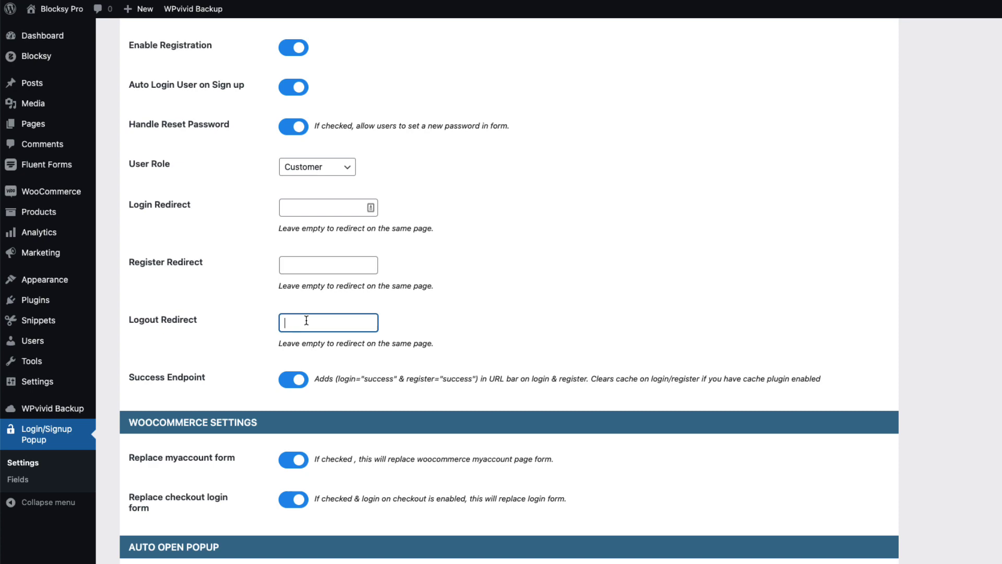
pyautogui.scroll(-5, 718, 238)
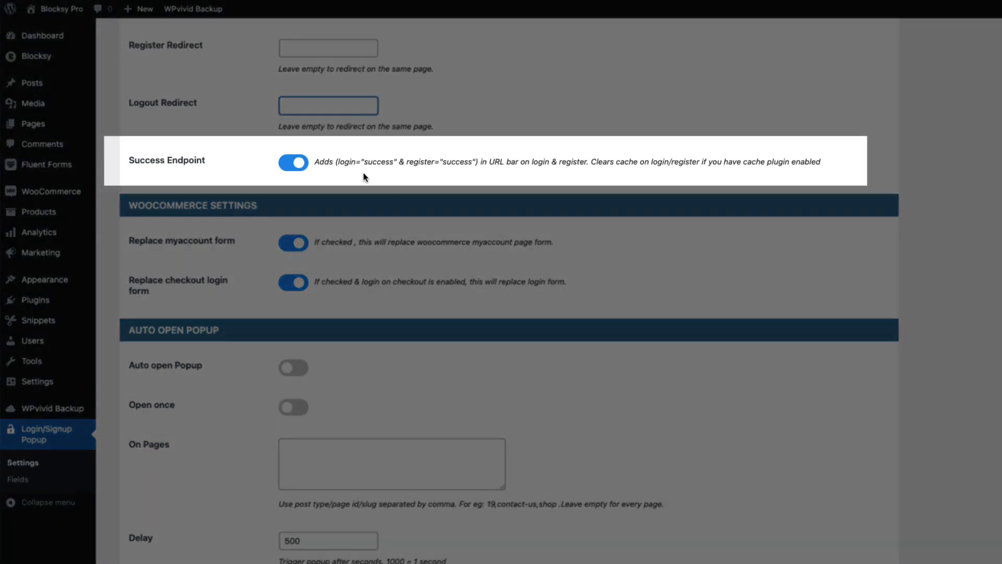
pyautogui.moveTo(207, 161); pyautogui.dragTo(134, 163)
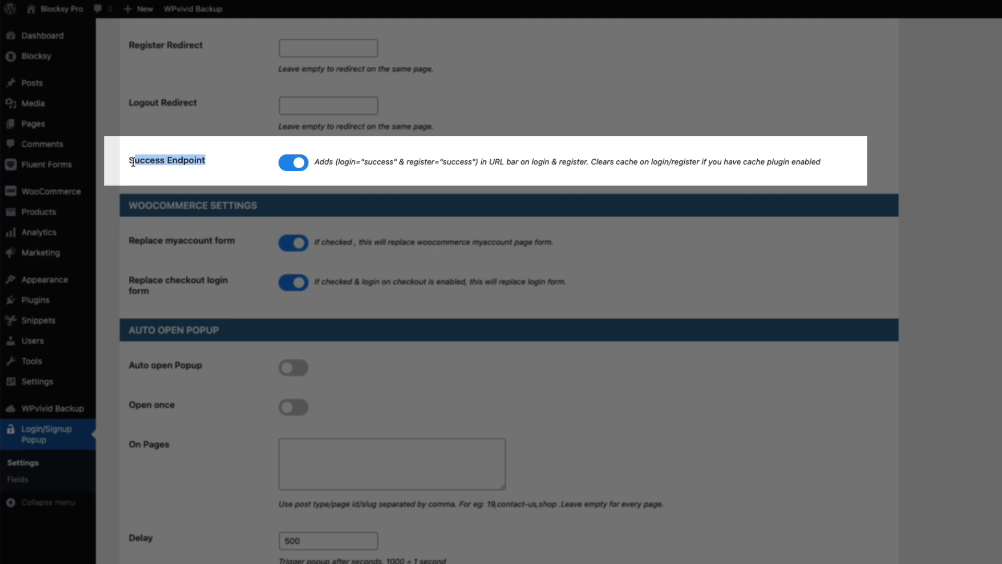
pyautogui.click(594, 158)
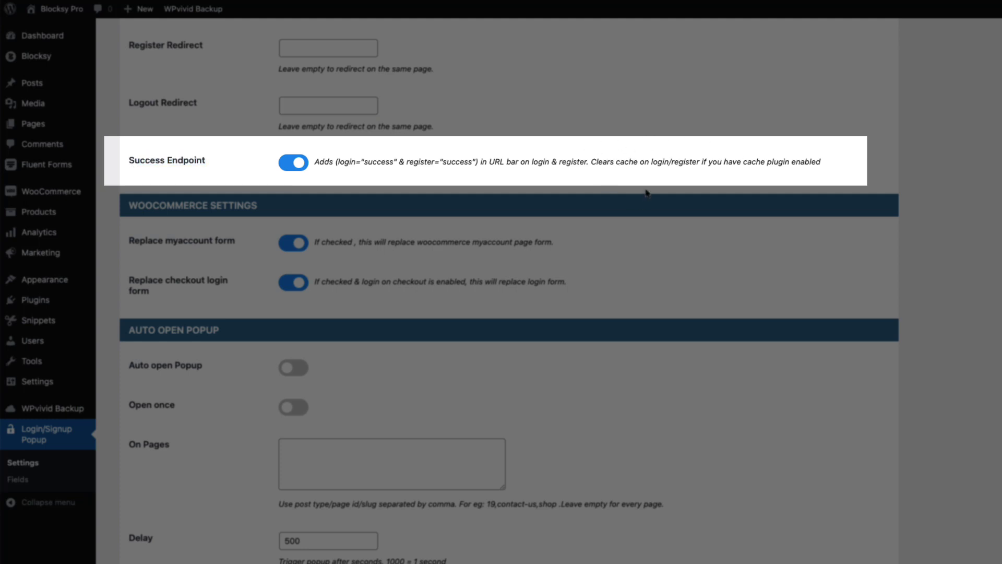
pyautogui.scroll(-1, 604, 217)
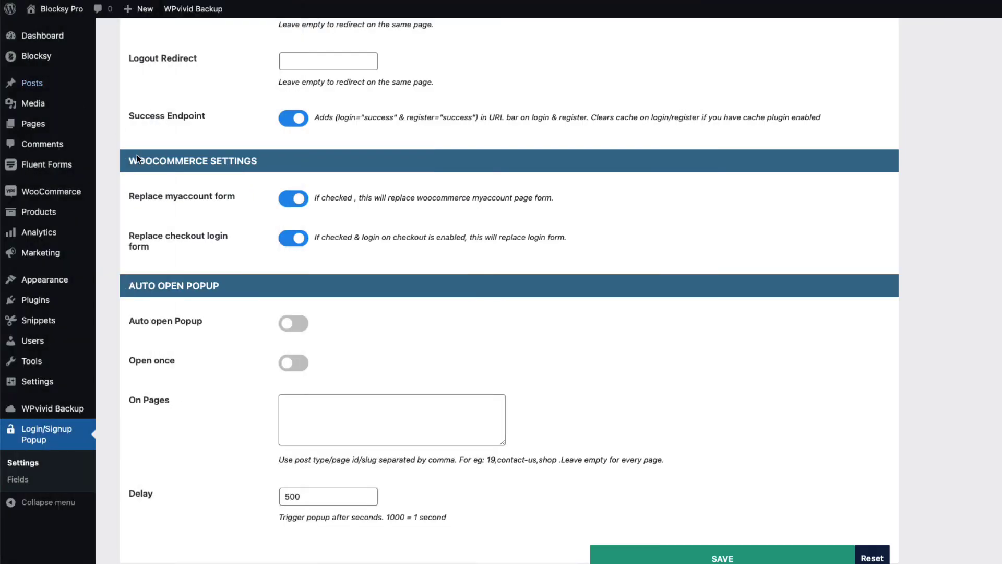
# Turn off replacing the WooCommerce my account and checkout login forms, save, and check the My account page.
pyautogui.click(288, 201)
pyautogui.click(298, 239)
pyautogui.click(759, 553)
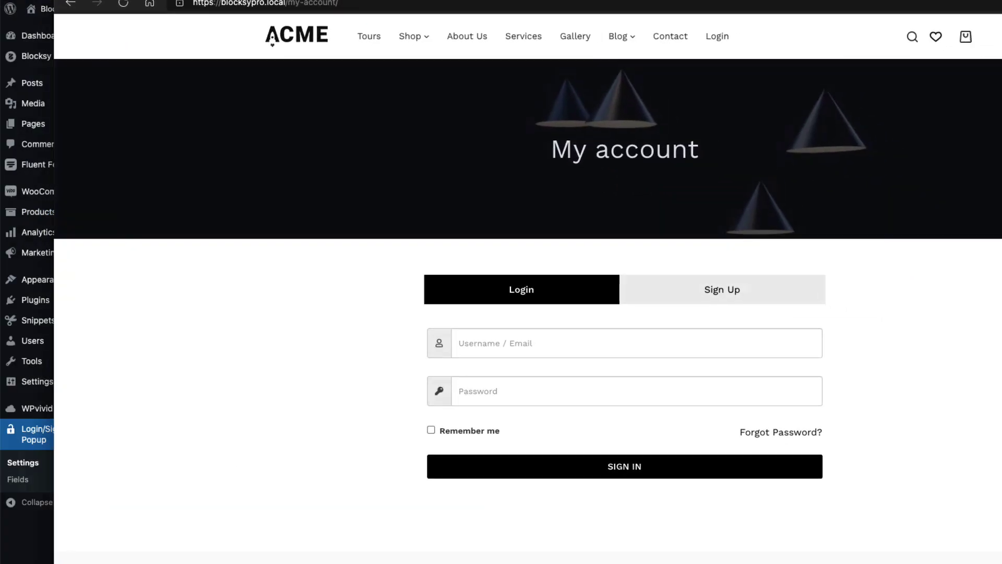
pyautogui.click(71, 10)
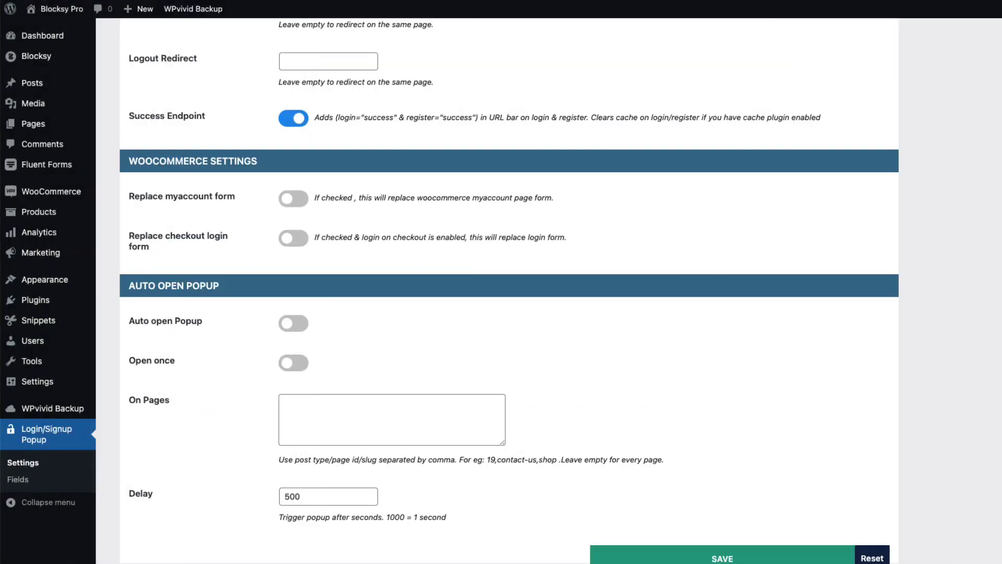
# Turn the my account form and checkout login form replacements back on and save the settings.
pyautogui.click(295, 199)
pyautogui.click(294, 238)
pyautogui.click(728, 558)
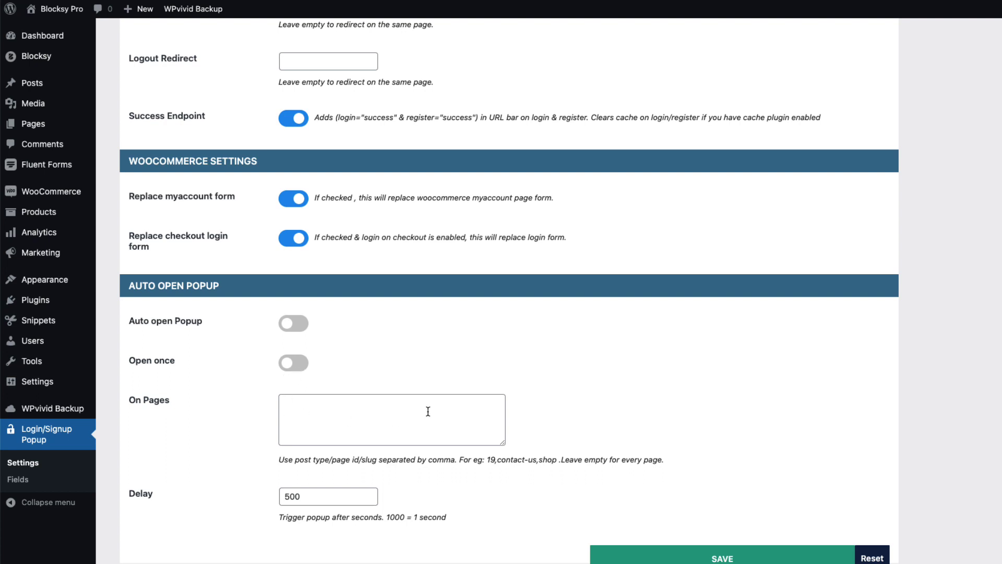
# Review the popup's style settings, including size, padding, sidebar image, and the form's tab and button colors.
pyautogui.scroll(10, 428, 412)
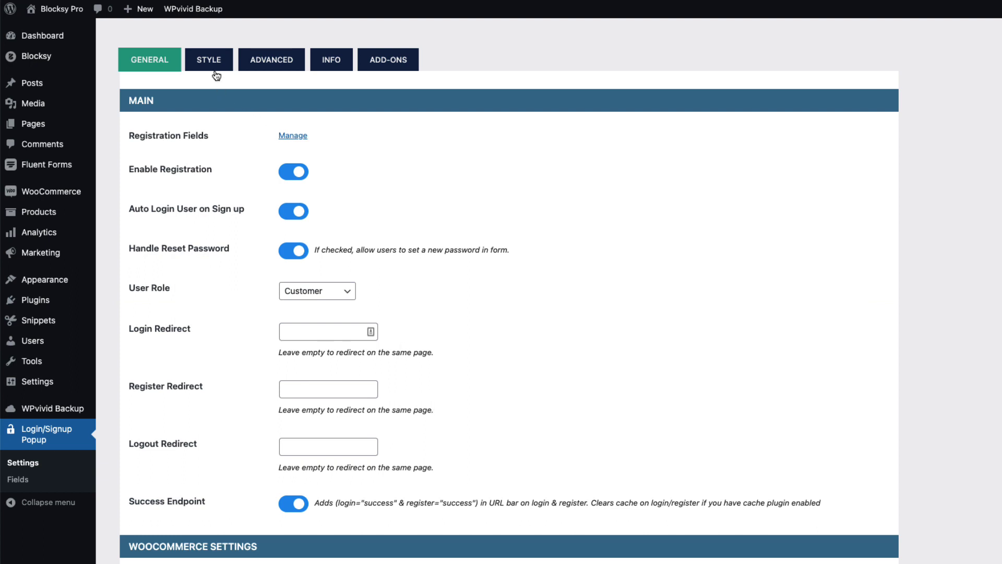
pyautogui.click(214, 62)
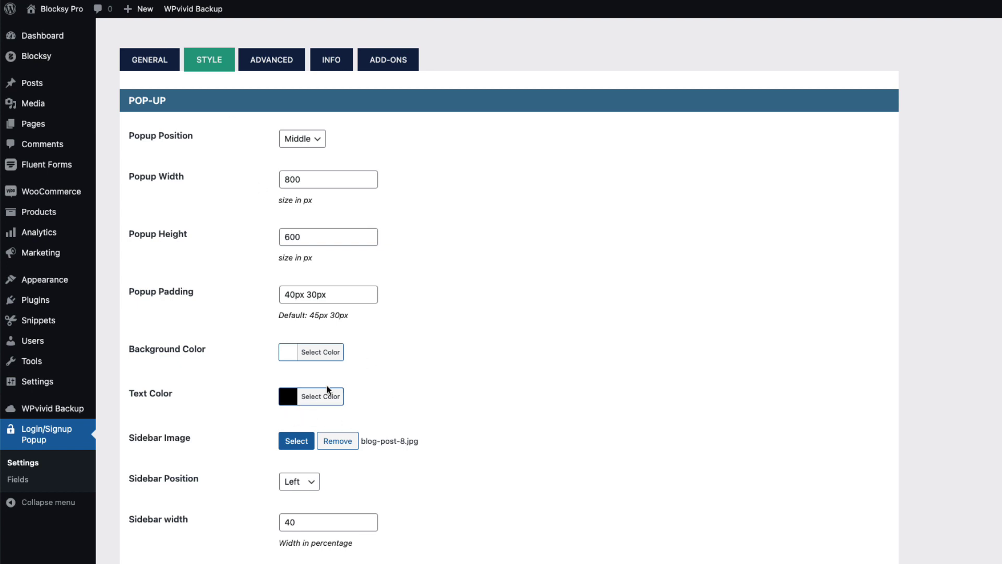
pyautogui.scroll(-2, 327, 389)
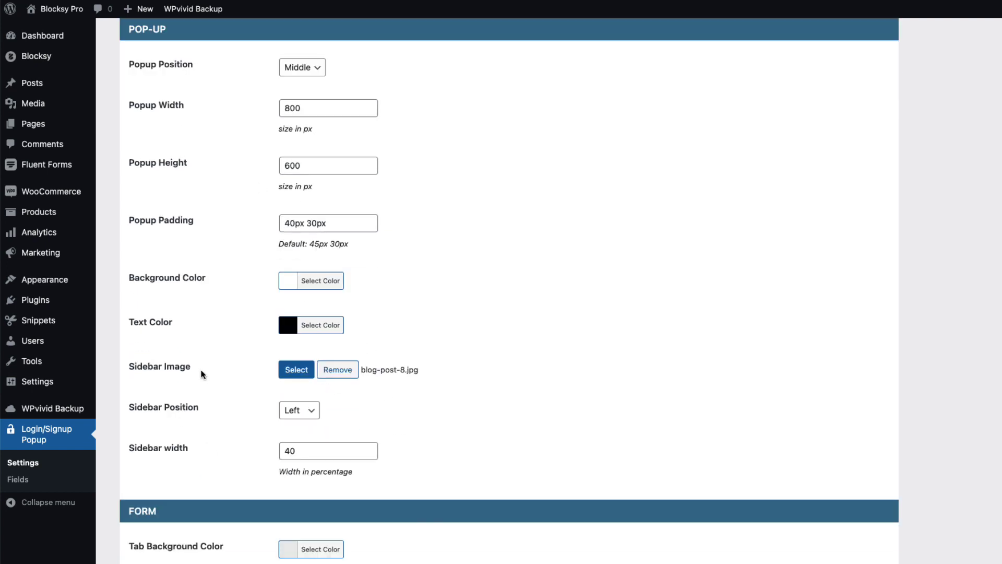
pyautogui.tripleClick(131, 364)
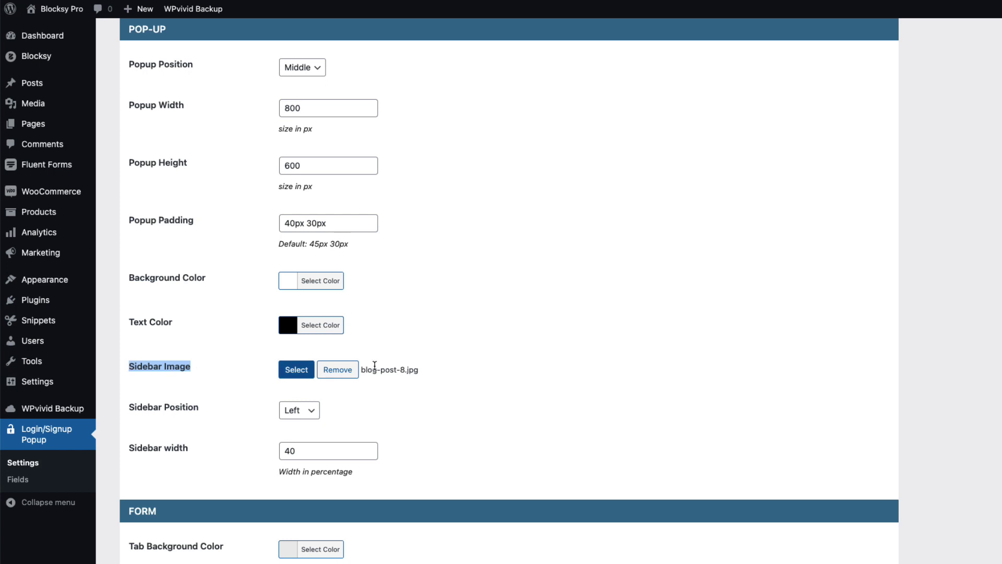
pyautogui.scroll(-5, 541, 342)
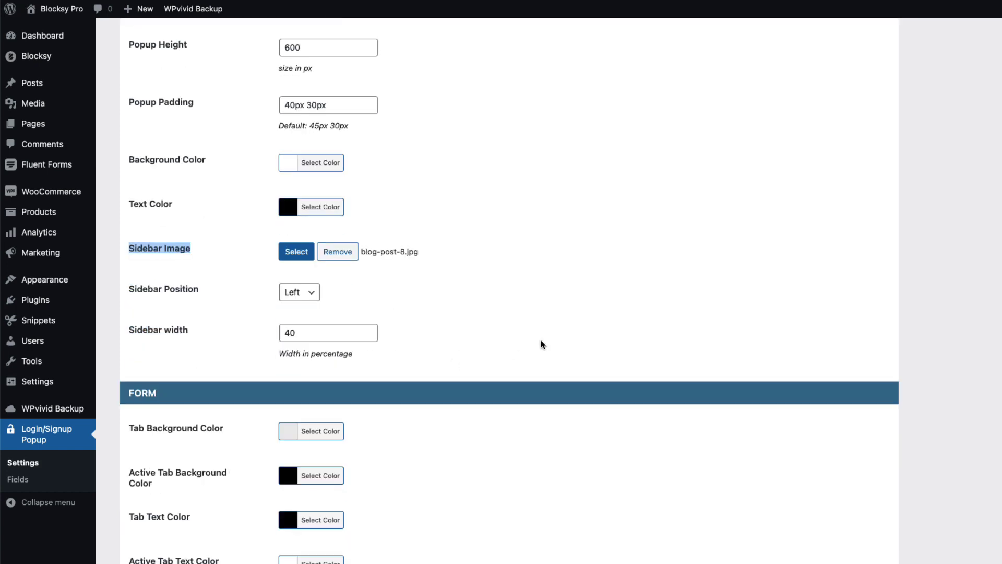
pyautogui.scroll(-10, 347, 315)
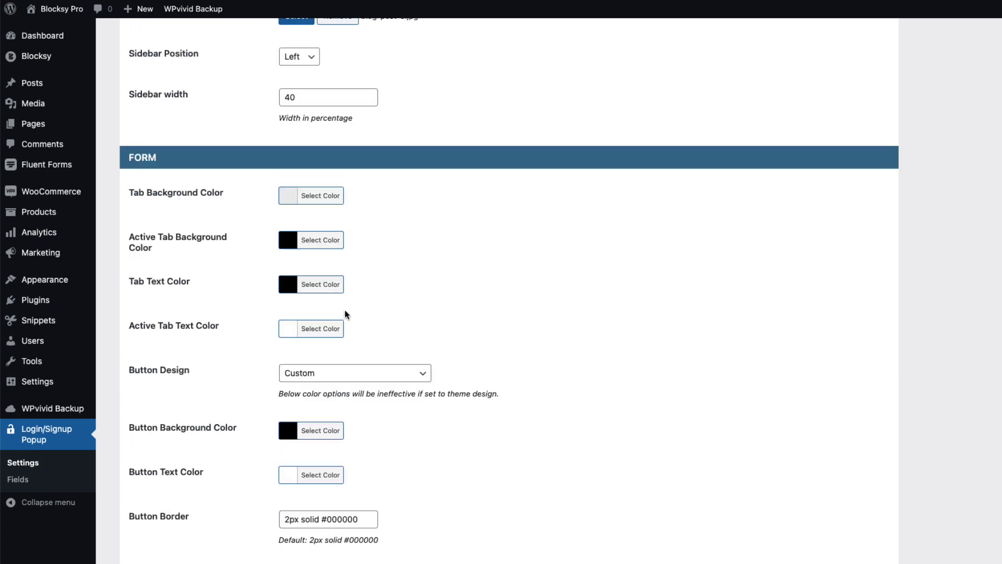
pyautogui.scroll(15, 348, 313)
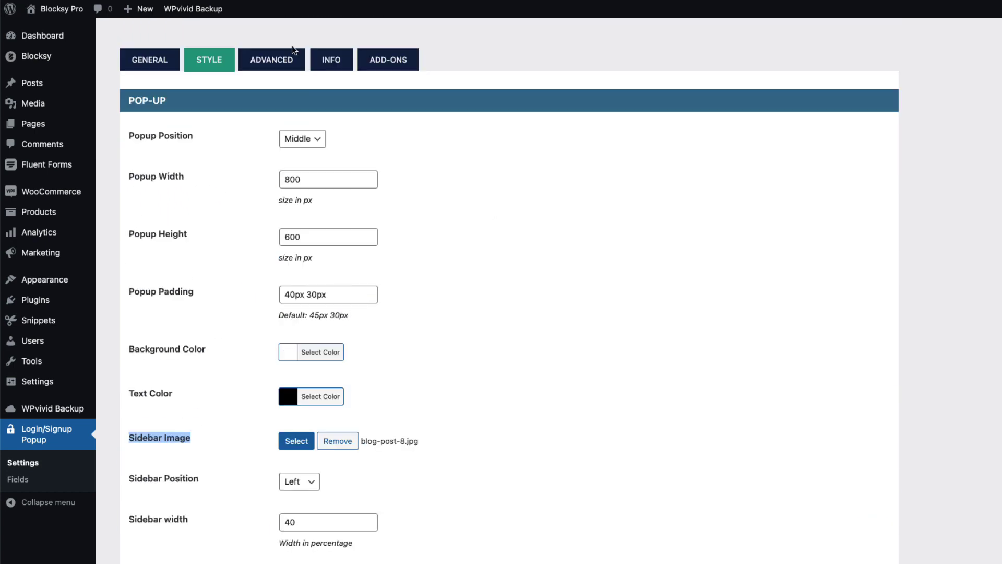
# Check the custom CSS option and read the plugin info on opening the popup by menu, link, class or shortcode.
pyautogui.click(280, 61)
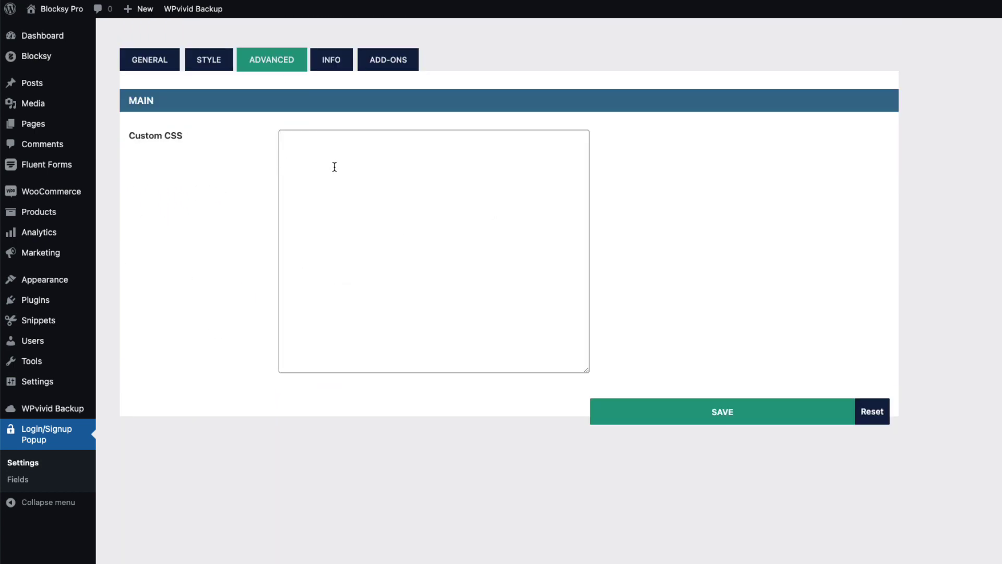
pyautogui.click(331, 63)
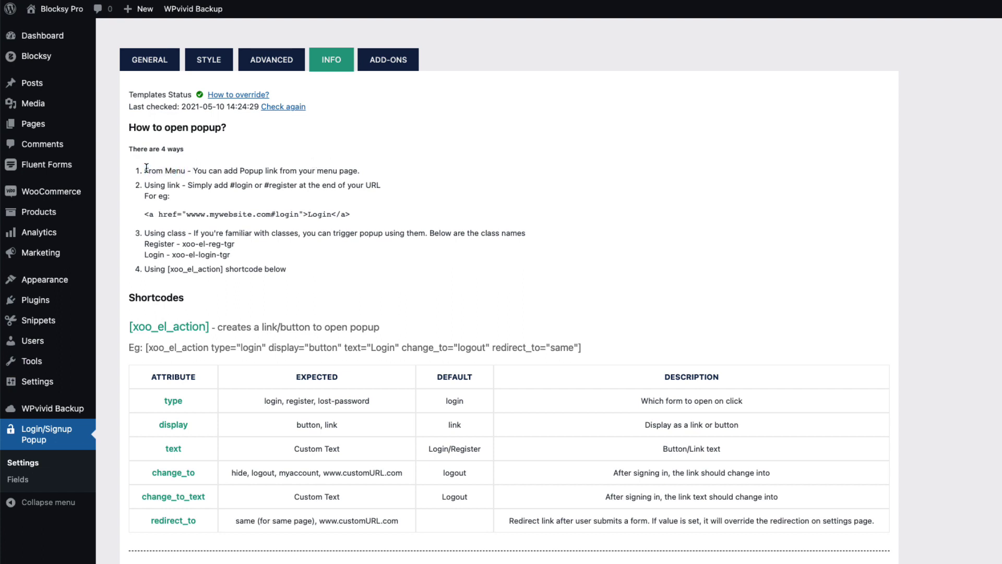
pyautogui.moveTo(365, 220); pyautogui.dragTo(143, 215)
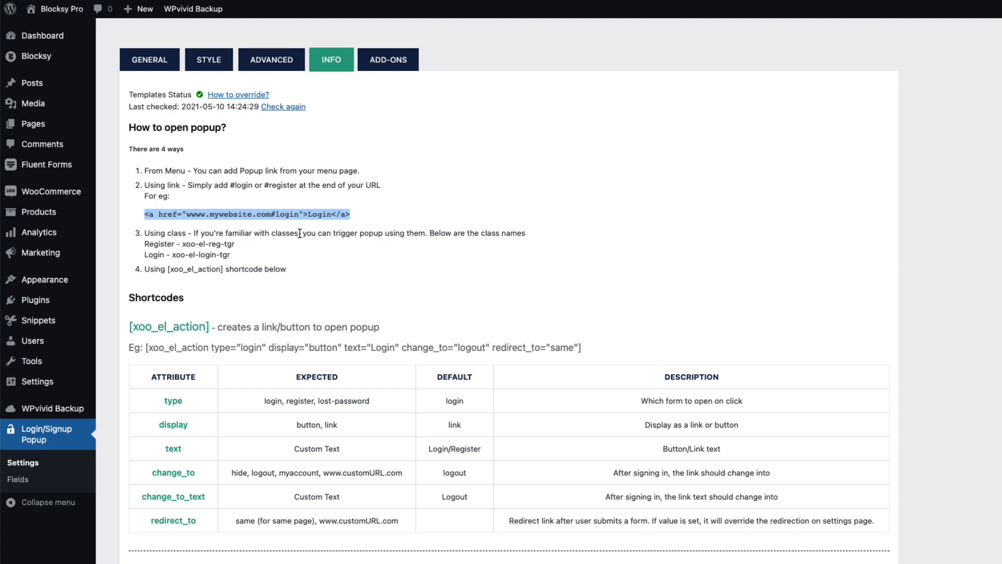
pyautogui.moveTo(301, 233); pyautogui.dragTo(208, 233)
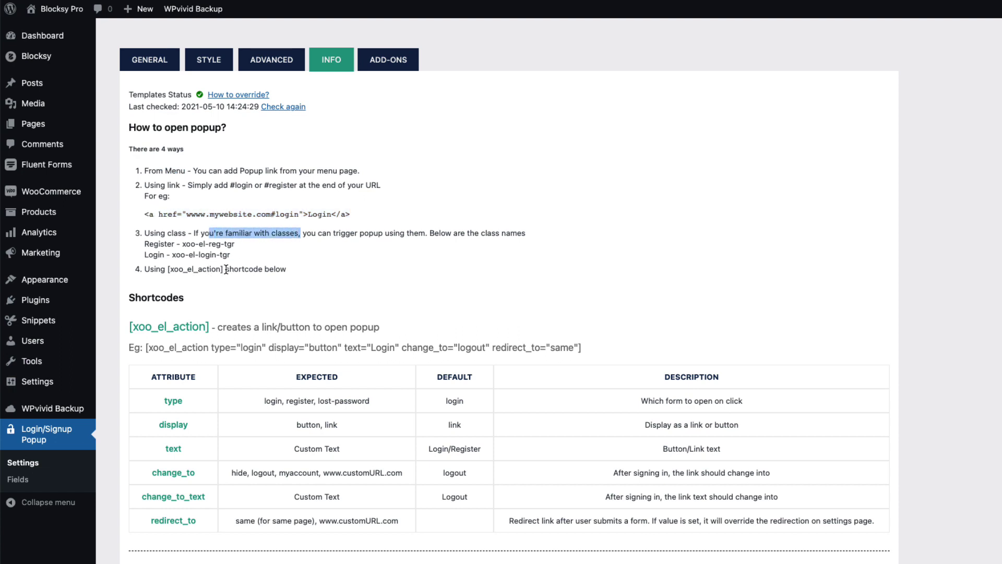
pyautogui.moveTo(226, 269); pyautogui.dragTo(167, 269)
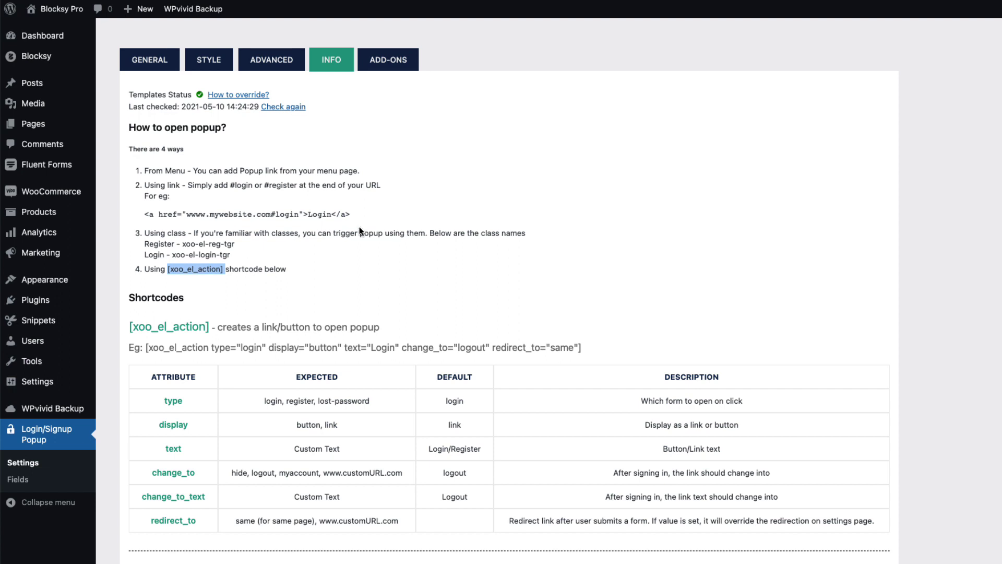
pyautogui.click(323, 213)
pyautogui.moveTo(183, 170); pyautogui.dragTo(153, 173)
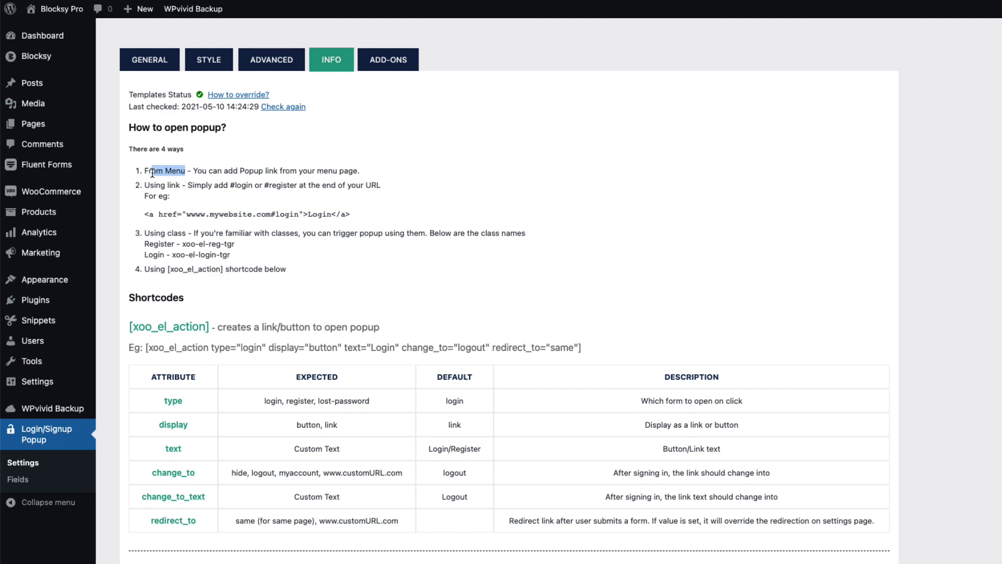
pyautogui.click(479, 240)
# Open the site's menu management page and select Main menu (Header Menu 1) for editing.
pyautogui.moveTo(50, 282)
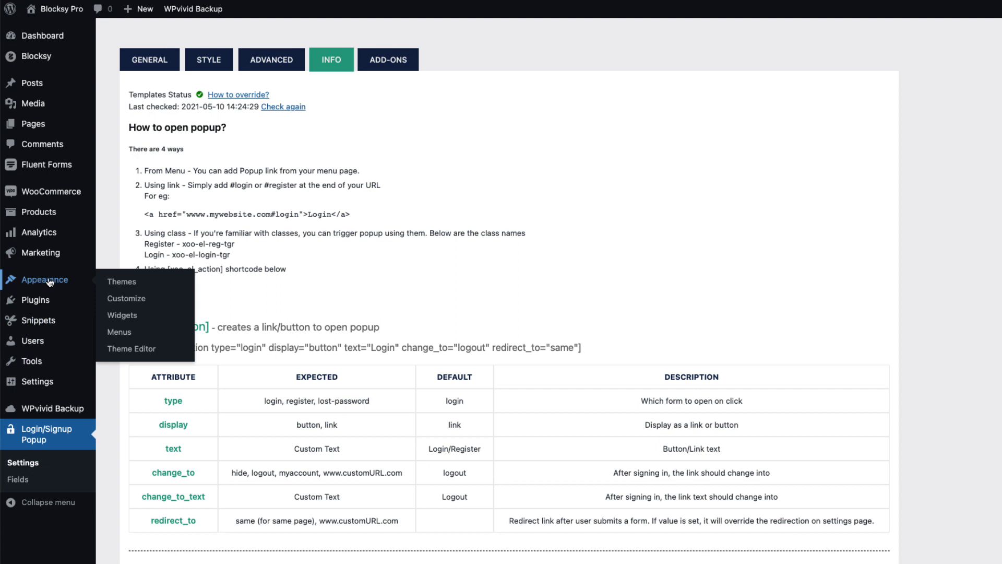
pyautogui.click(120, 334)
pyautogui.click(270, 109)
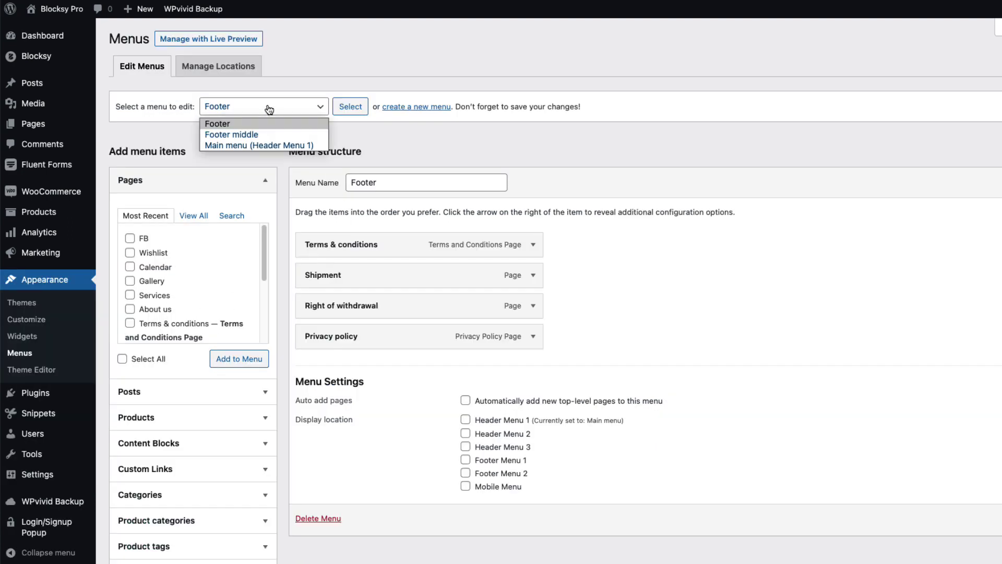
pyautogui.click(227, 145)
pyautogui.click(343, 108)
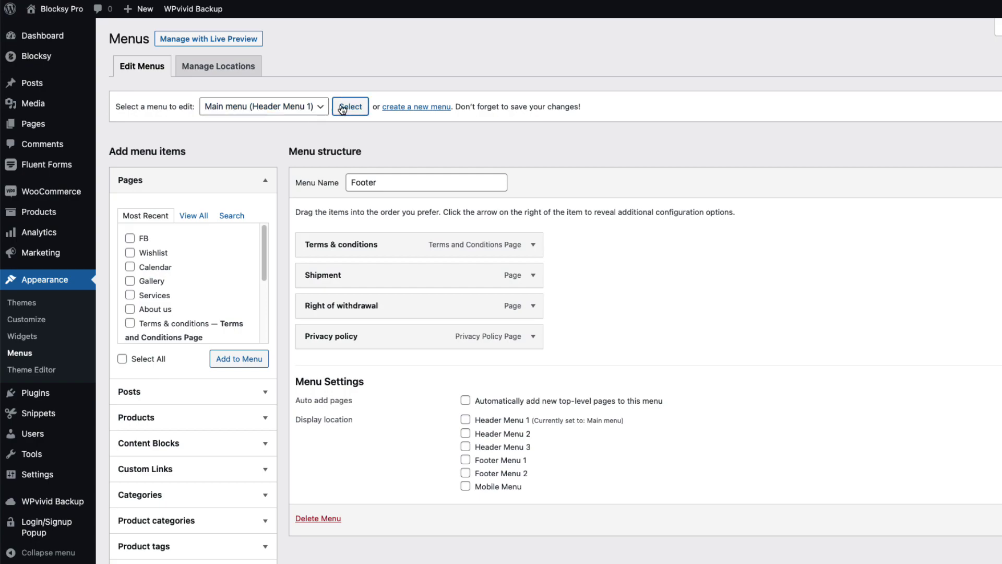
# Add the Login/Signup Popup items Login and Logout (For Logged in users) to the main menu and save it.
pyautogui.scroll(-7, 258, 314)
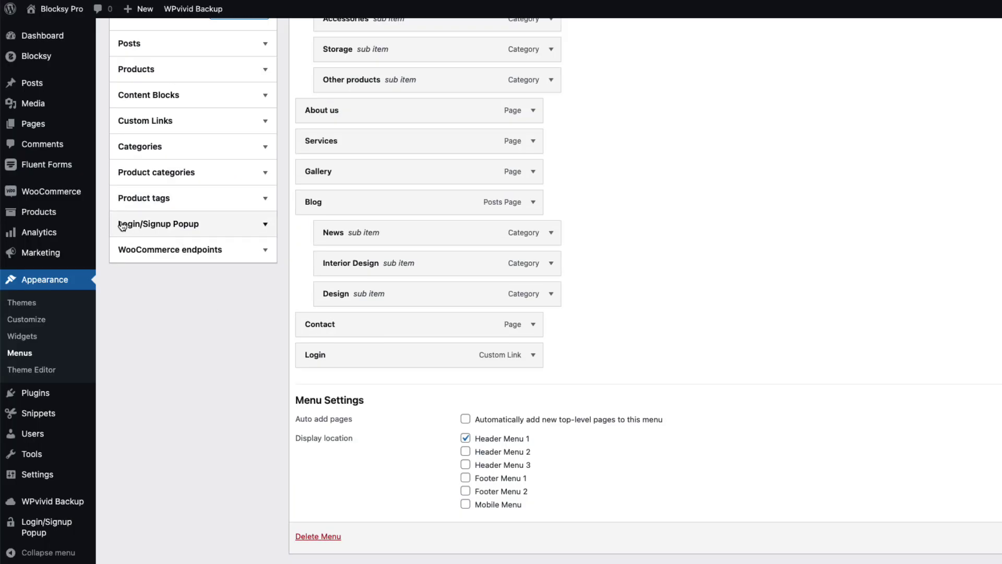
pyautogui.click(239, 223)
pyautogui.scroll(4, 241, 292)
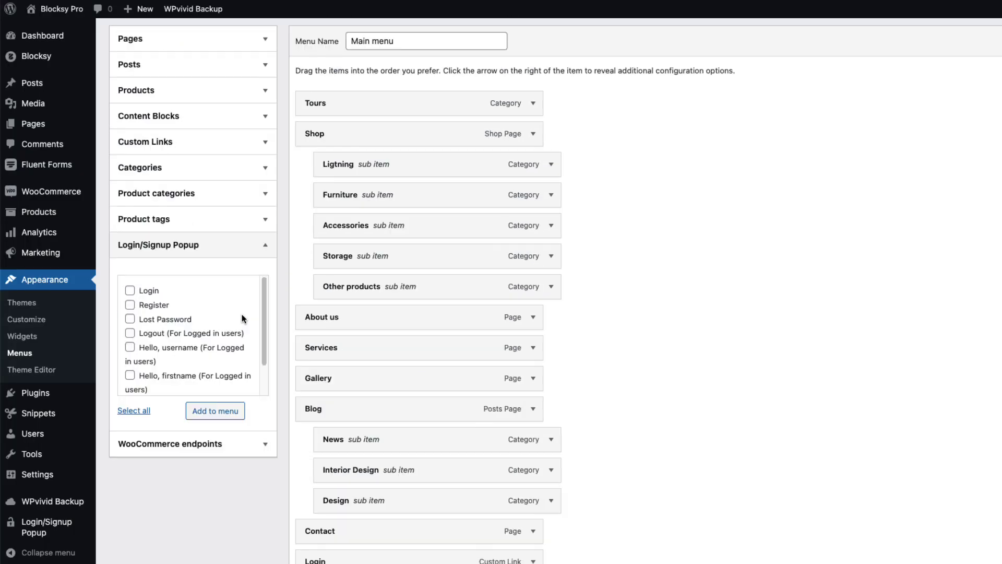
pyautogui.scroll(-2, 260, 326)
pyautogui.scroll(2, 264, 313)
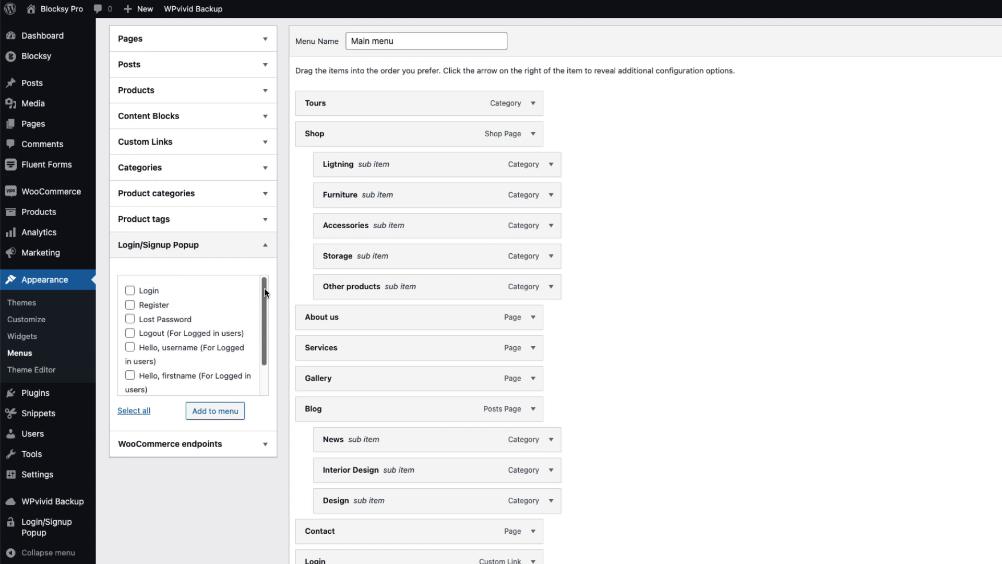
pyautogui.click(130, 291)
pyautogui.click(130, 333)
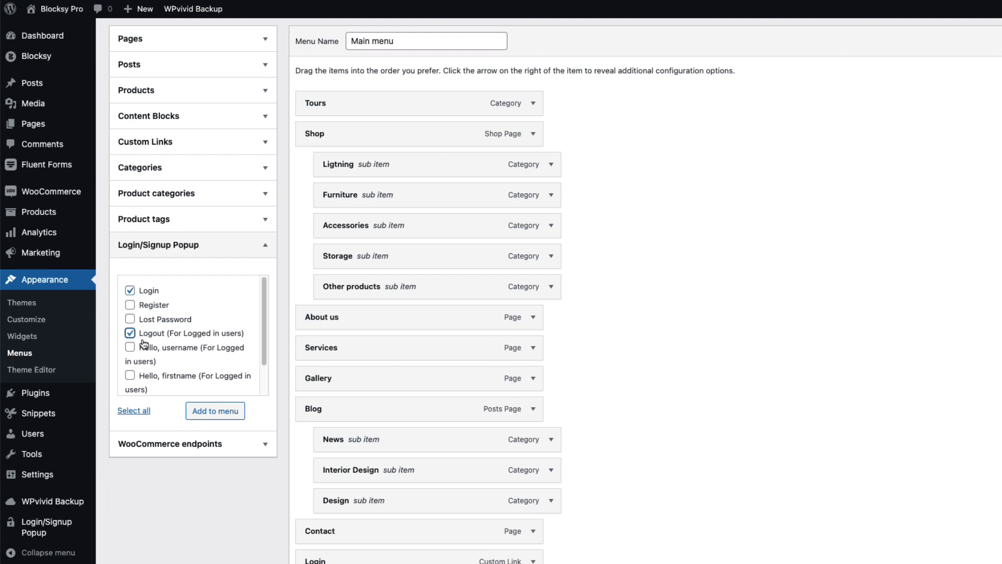
pyautogui.click(215, 411)
pyautogui.scroll(-5, 230, 416)
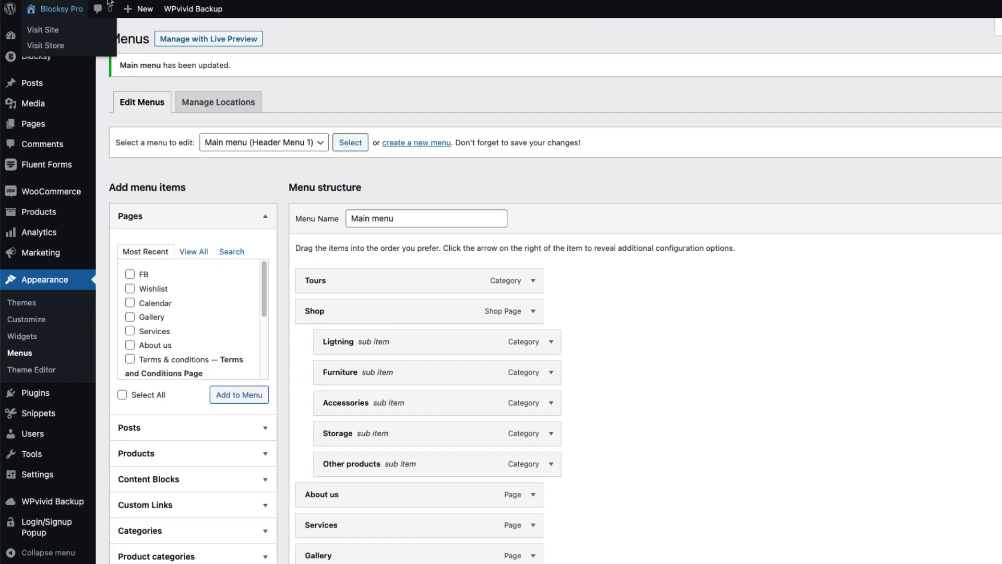
# Go to the storefront's home page and test the Login link in the header menu.
pyautogui.click(61, 9)
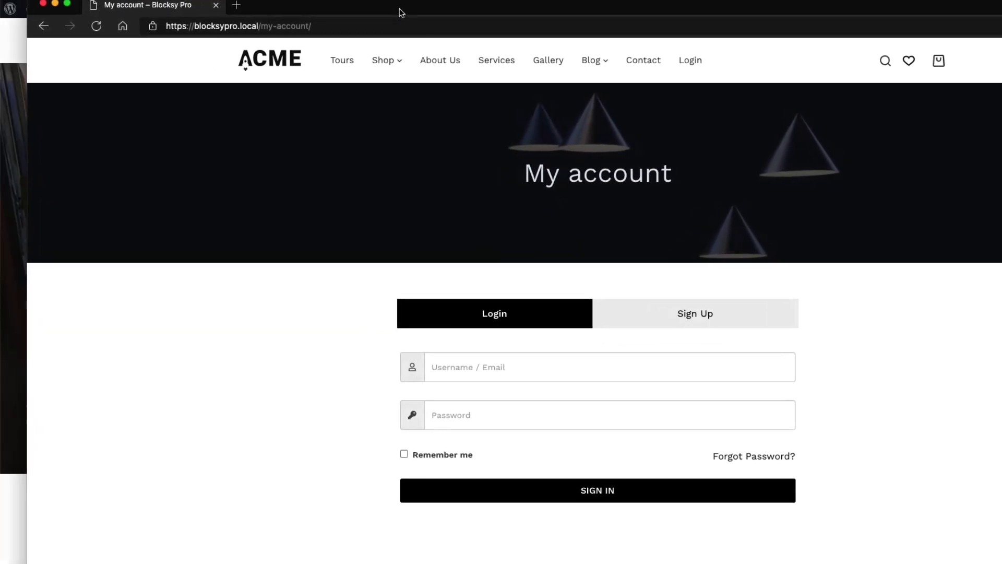
pyautogui.click(259, 59)
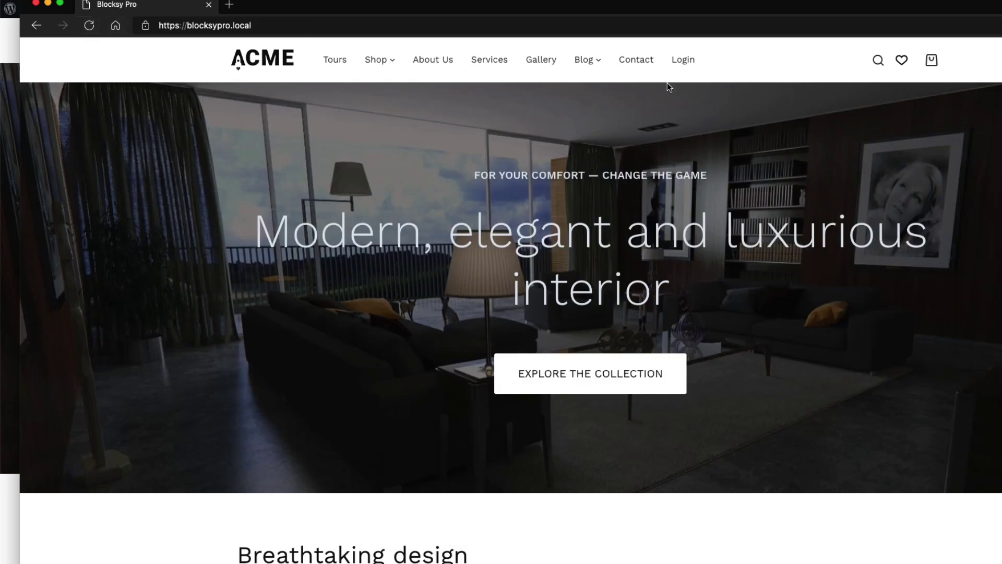
pyautogui.click(681, 60)
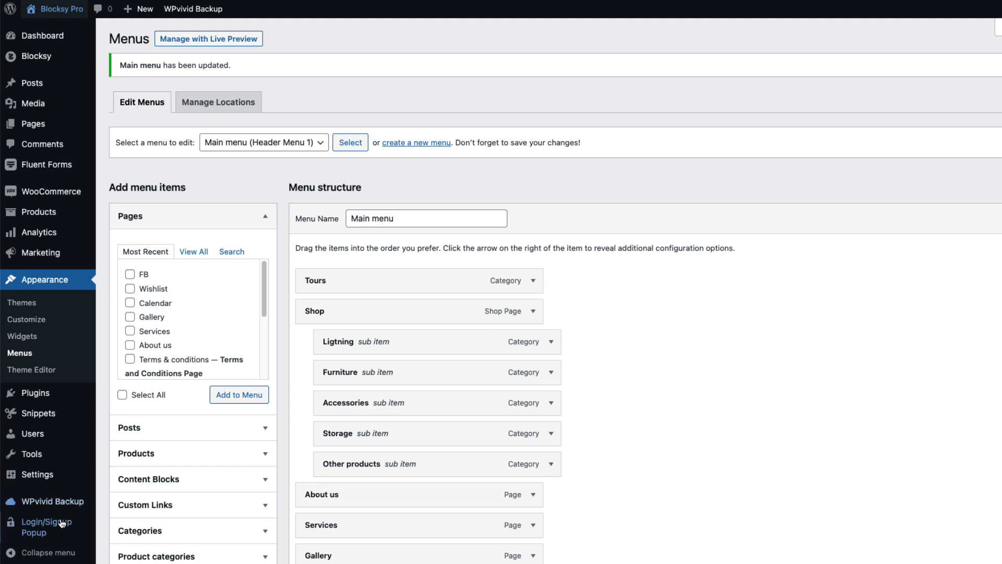
# Replace the popup's sidebar image with the red sofa photo from the media library and save the style settings.
pyautogui.moveTo(64, 523)
pyautogui.click(121, 523)
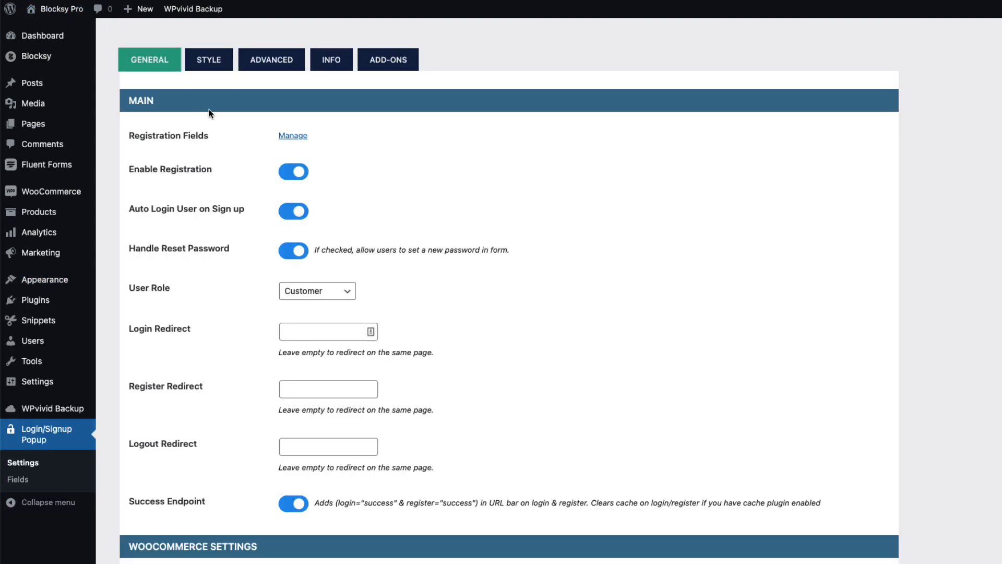
pyautogui.click(197, 62)
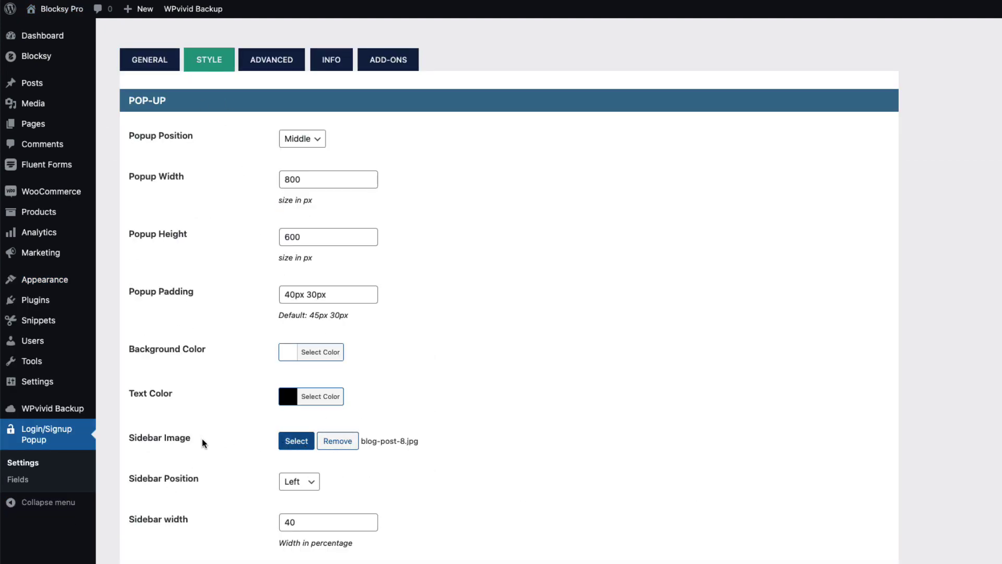
pyautogui.click(297, 441)
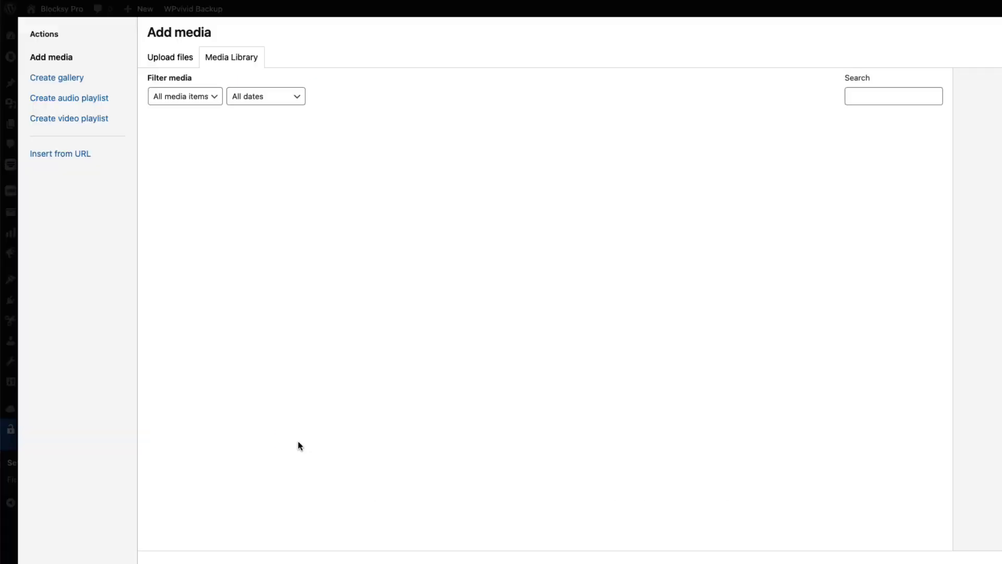
pyautogui.scroll(-5, 757, 409)
pyautogui.click(899, 292)
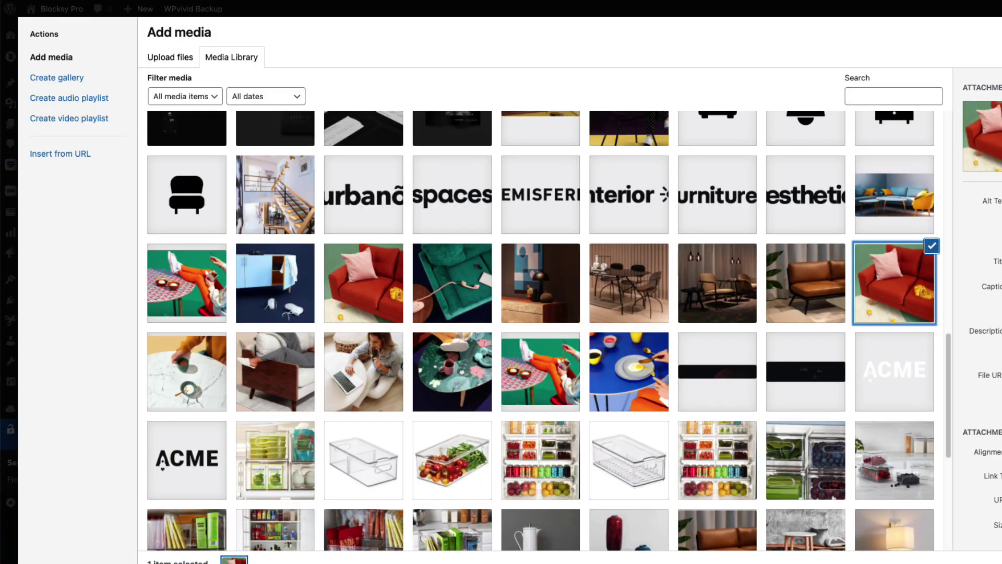
pyautogui.click(885, 501)
pyautogui.scroll(-10, 543, 397)
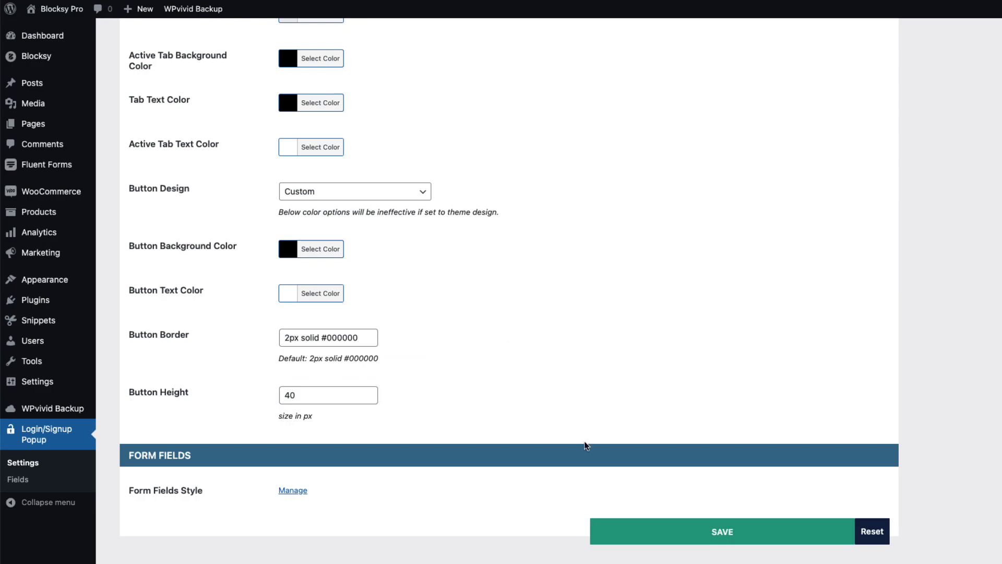
pyautogui.click(732, 537)
# Reload the storefront and open the login popup to check its sidebar image.
pyautogui.hotkey('alt', 'Tab')
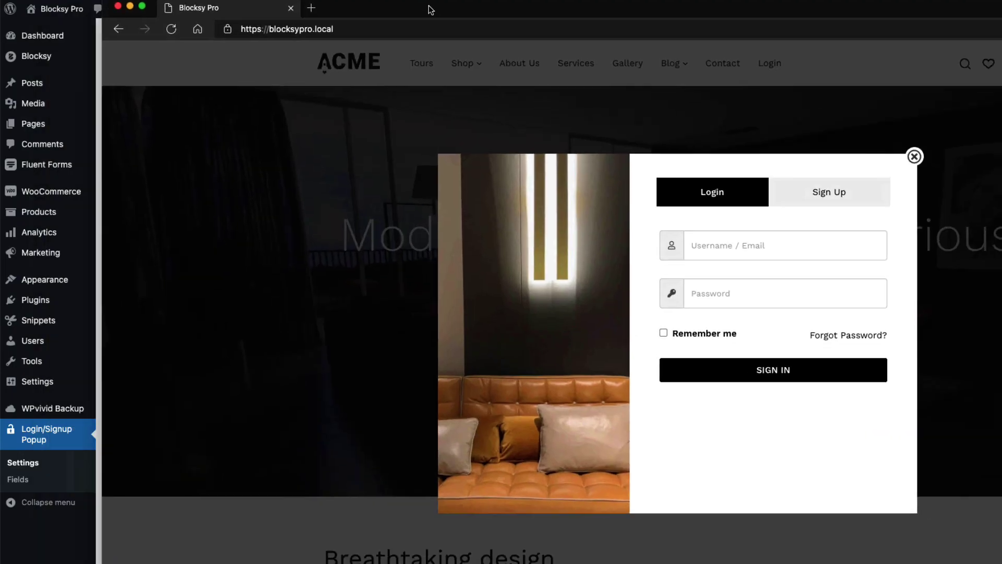
pyautogui.click(130, 18)
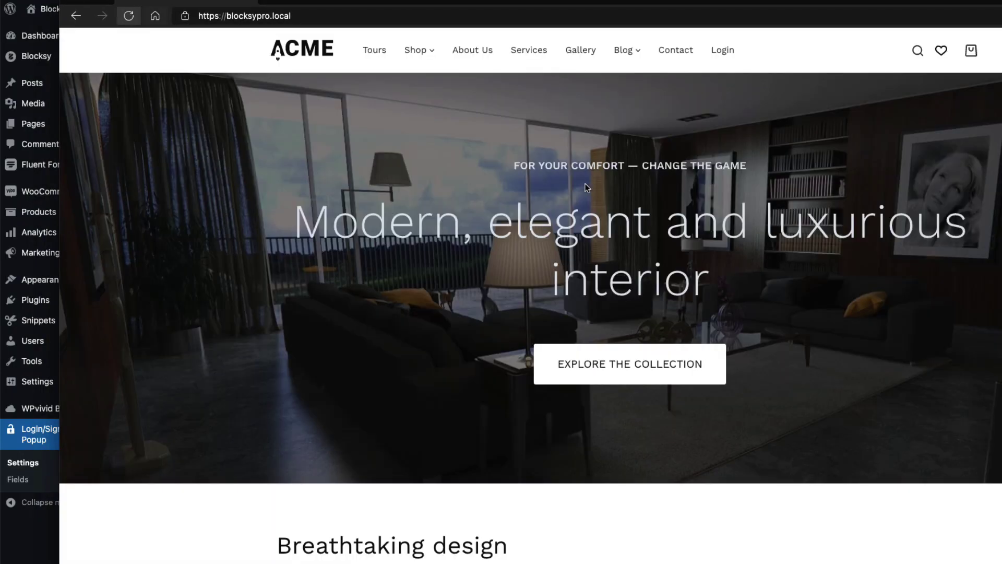
pyautogui.click(720, 51)
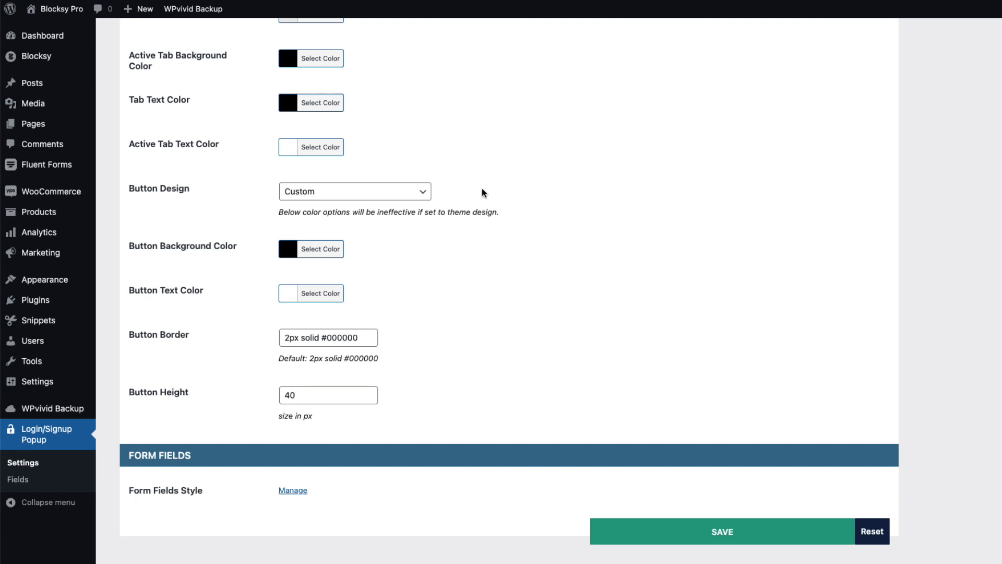
# Copy the [xoo_el_action] shortcode from the popup plugin's info page.
pyautogui.scroll(15, 481, 192)
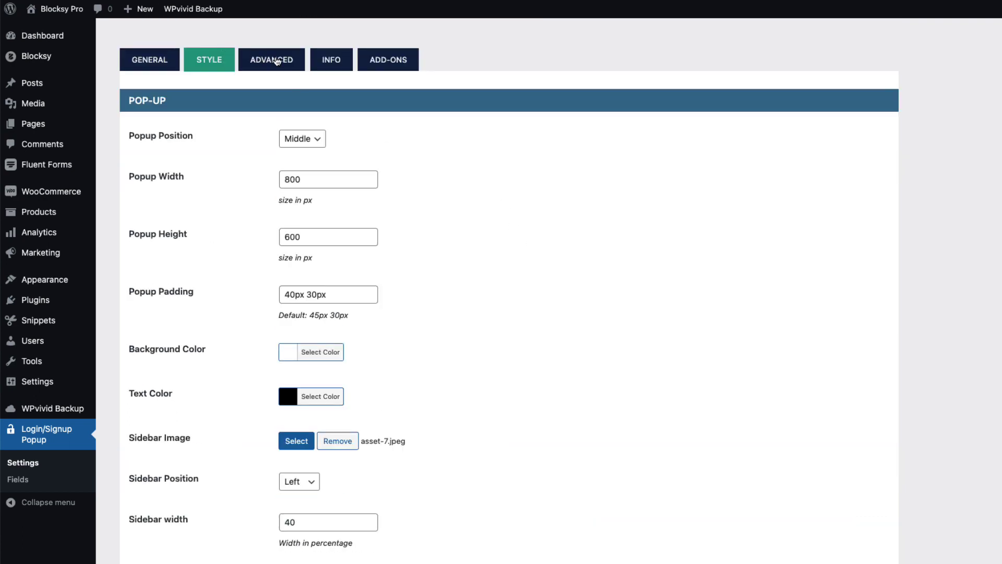
pyautogui.click(331, 63)
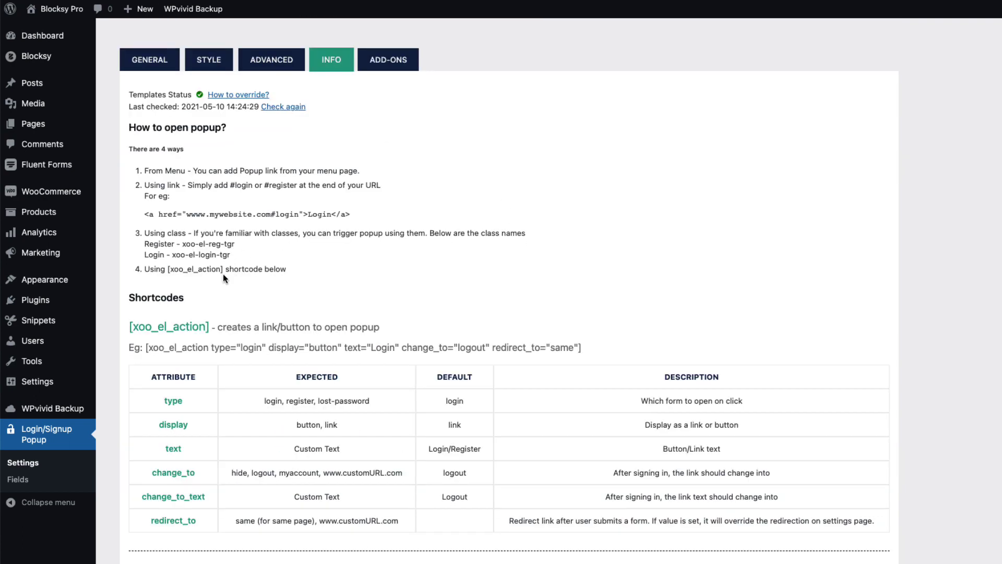
pyautogui.moveTo(223, 271); pyautogui.dragTo(167, 268)
pyautogui.hotkey('ctrl', 'c')
pyautogui.click(383, 252)
# Customize the site header by placing HTML 1 before Search in the main row with the [xoo_el_action] shortcode as its content, and publish.
pyautogui.moveTo(68, 280)
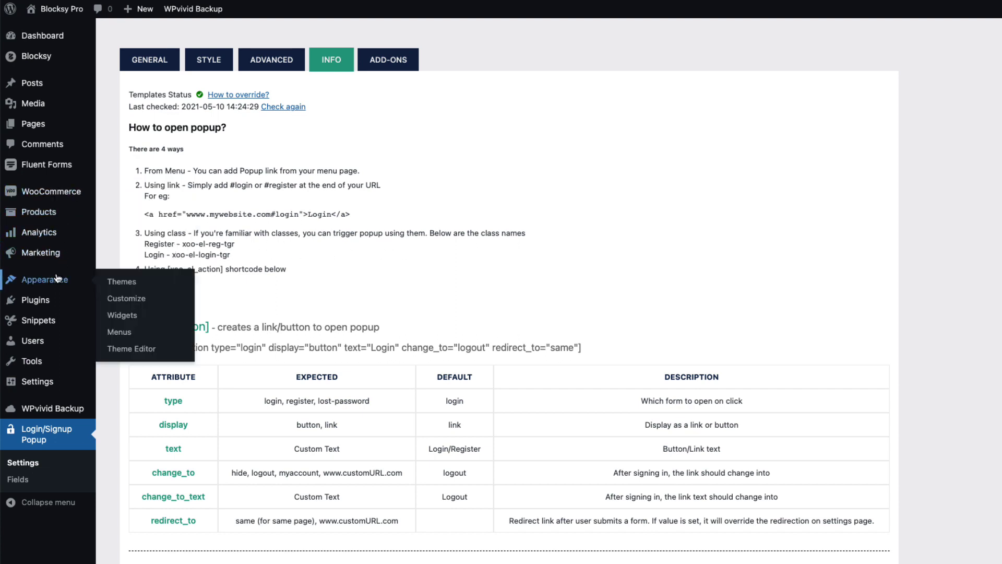
pyautogui.click(124, 304)
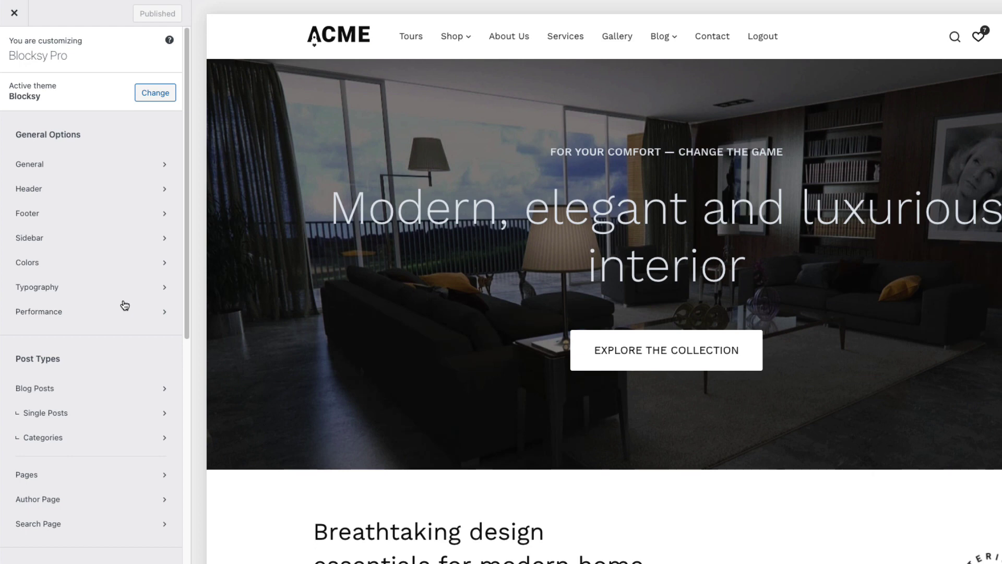
pyautogui.click(60, 189)
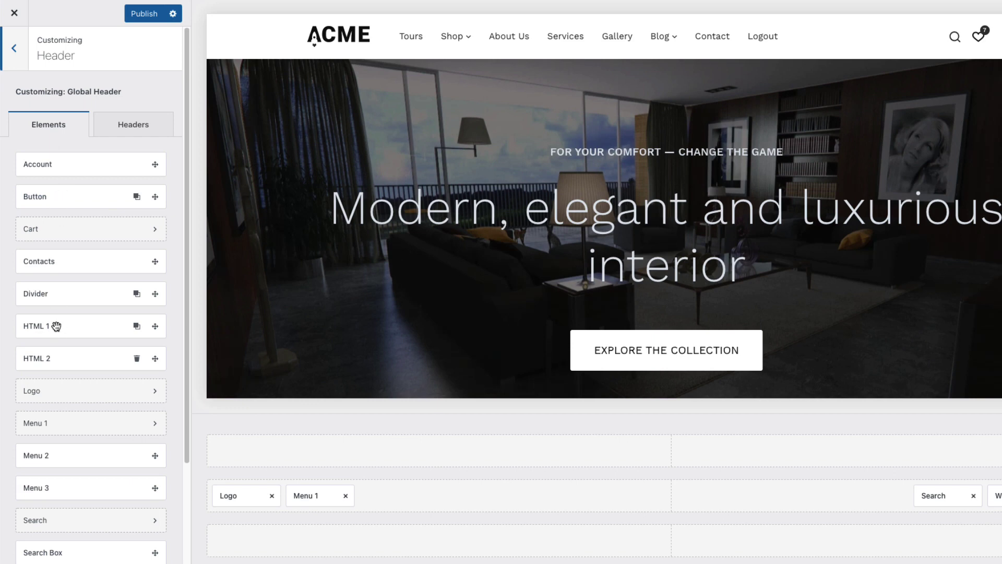
pyautogui.moveTo(56, 326); pyautogui.dragTo(857, 496)
pyautogui.click(858, 497)
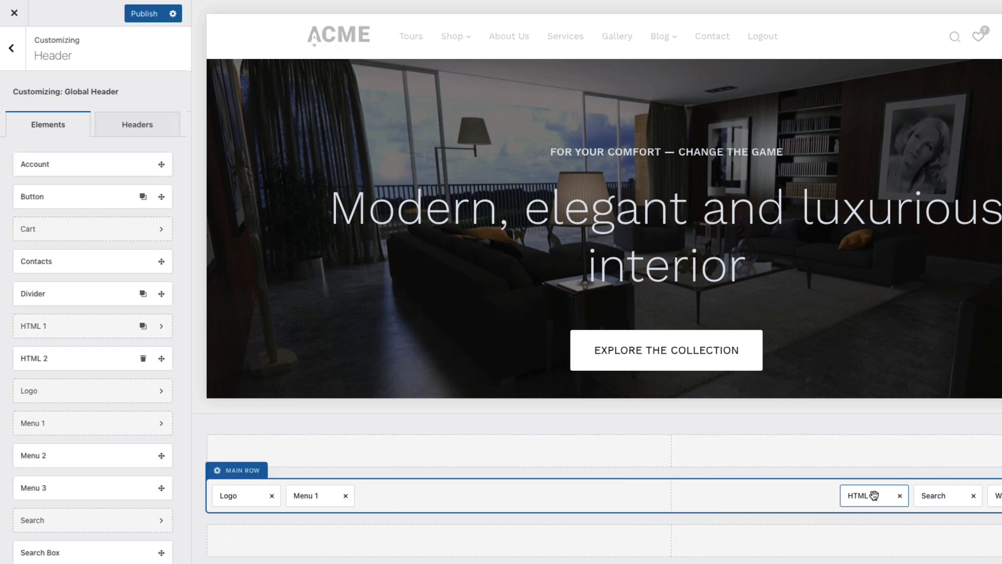
pyautogui.hotkey('ctrl', 'v')
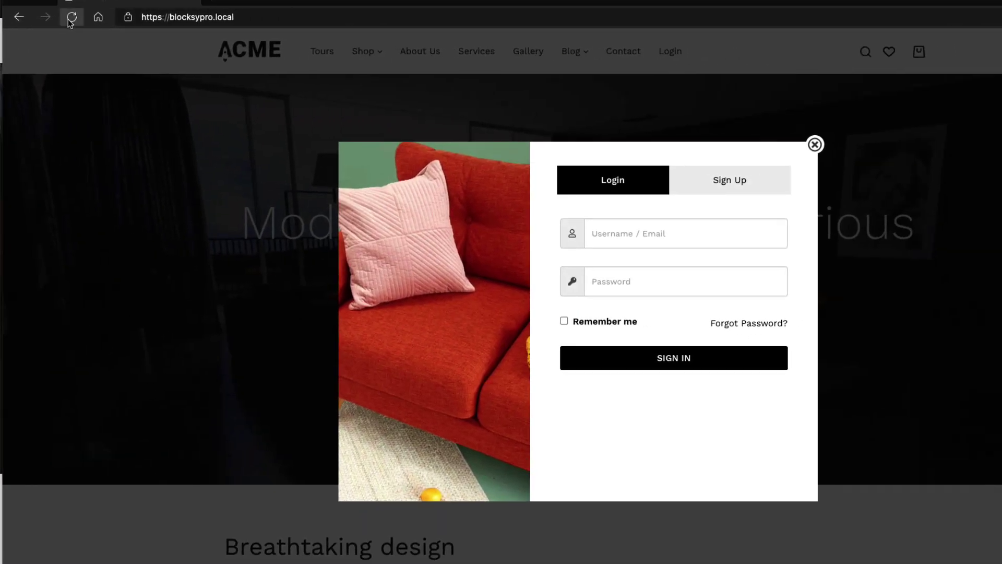
# Reload the storefront, test the Login link beside the header's search icon, and close the popup.
pyautogui.click(147, 19)
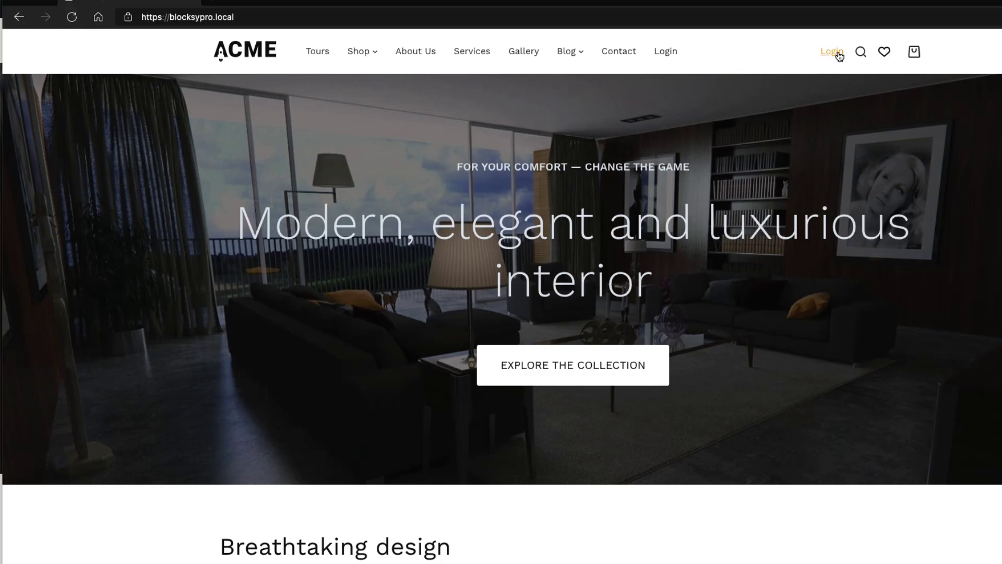
pyautogui.click(833, 52)
pyautogui.click(815, 145)
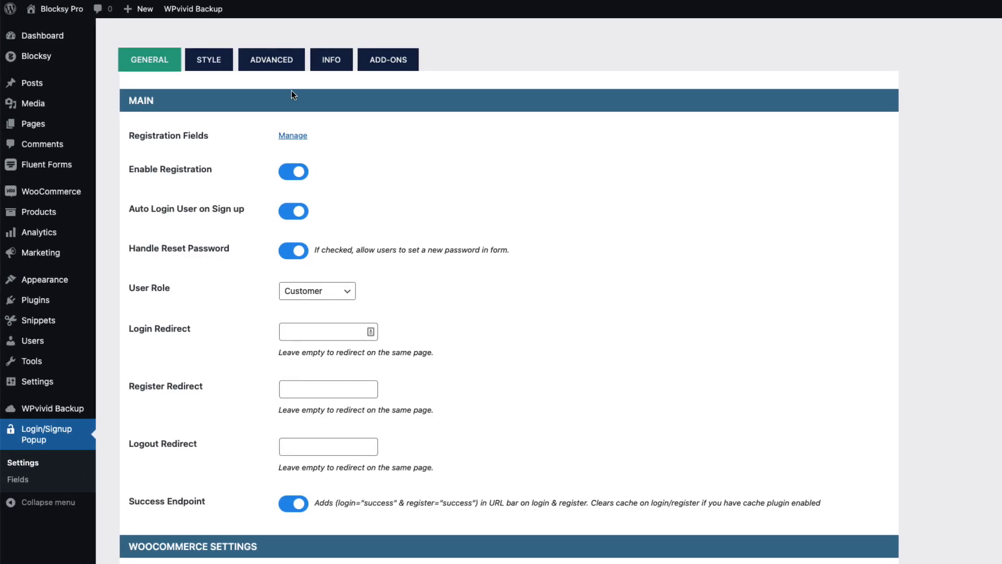
# Review the plugin info on the #login link example and the attributes of the [xoo_el_action] and [xoo_el_inline_form] shortcodes.
pyautogui.click(336, 64)
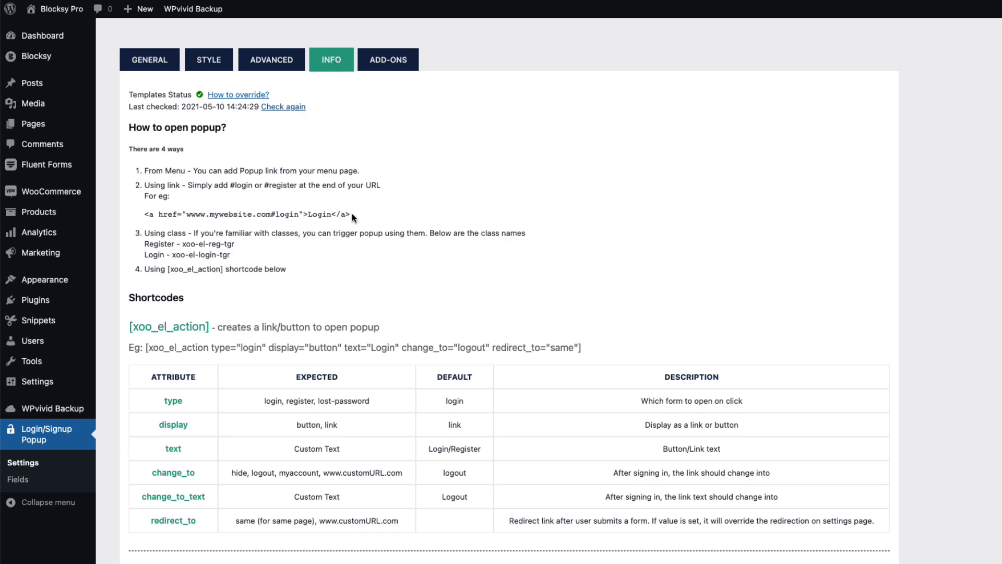
pyautogui.moveTo(356, 213); pyautogui.dragTo(142, 218)
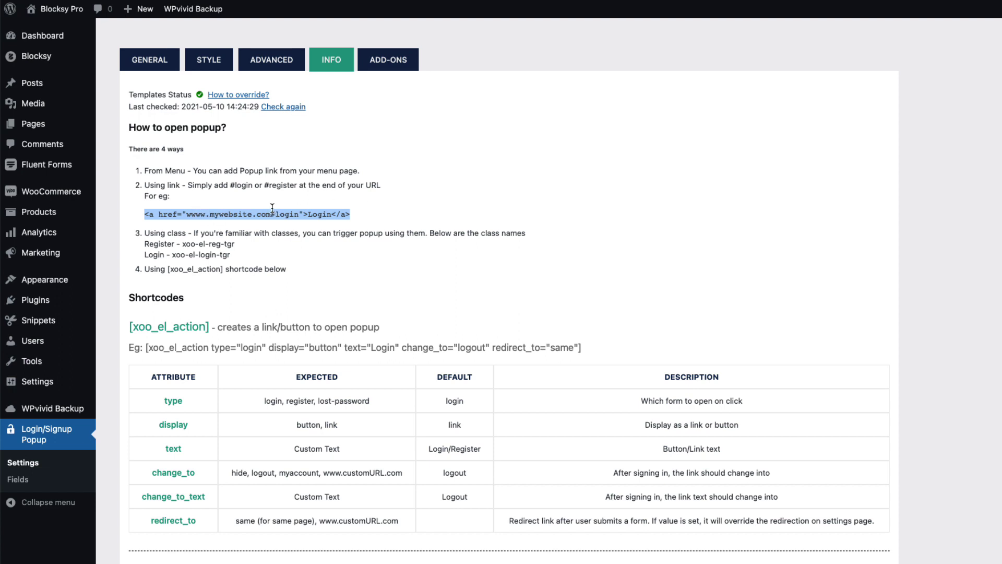
pyautogui.click(238, 222)
pyautogui.moveTo(271, 214); pyautogui.dragTo(205, 217)
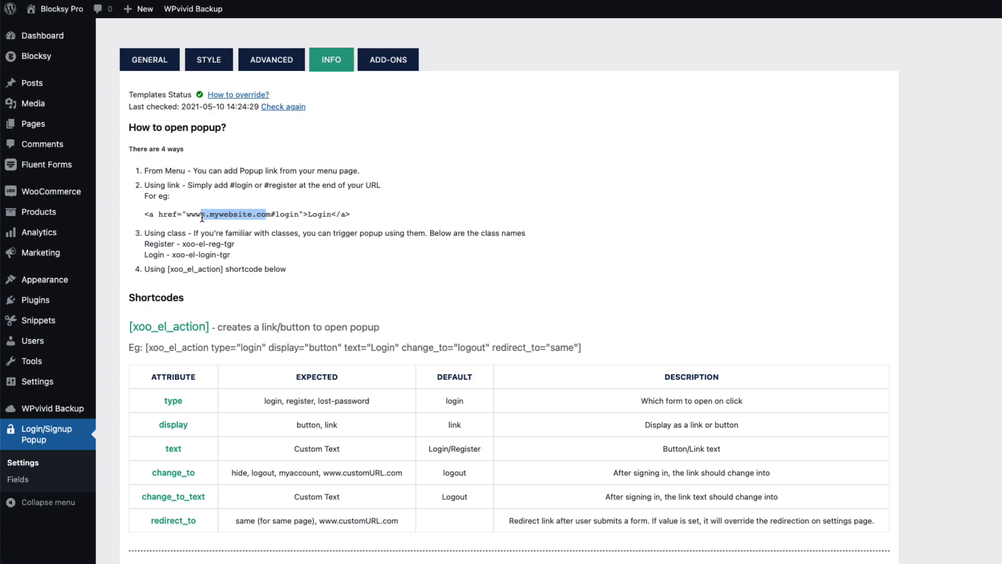
pyautogui.scroll(-3, 365, 251)
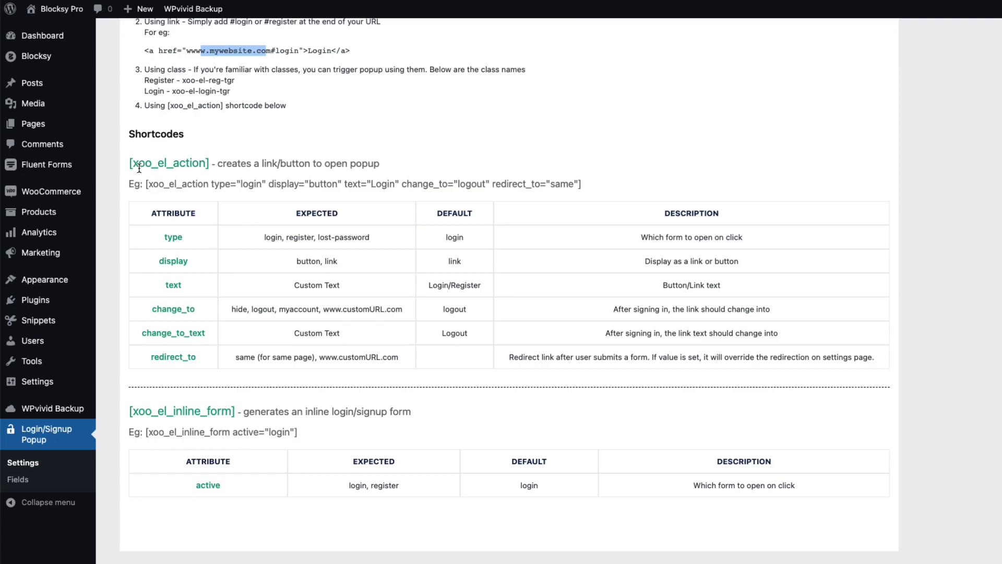
pyautogui.moveTo(127, 163); pyautogui.dragTo(821, 490)
pyautogui.click(752, 407)
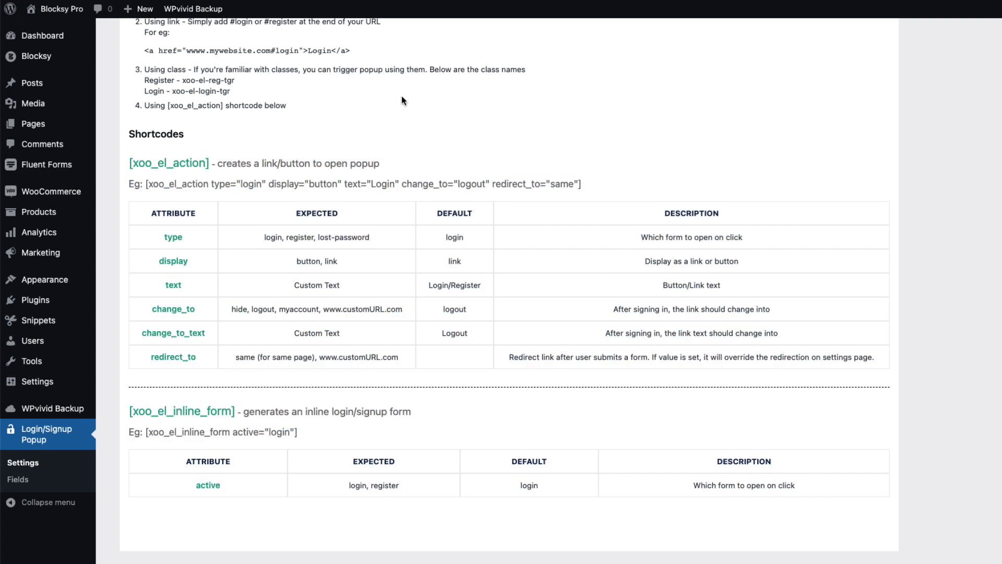
# Open the popup's registration fields and view the field types offered for a new field.
pyautogui.click(19, 479)
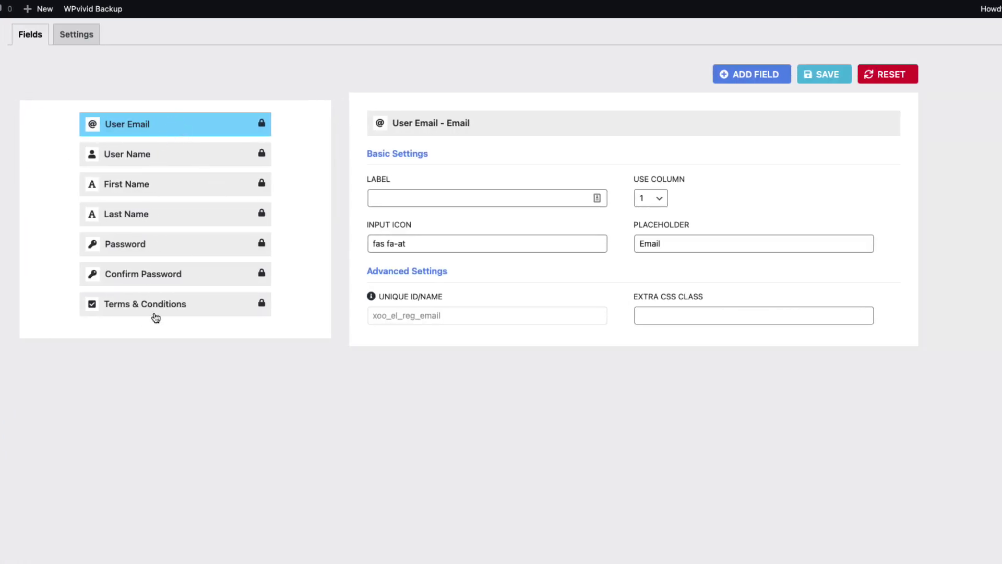
pyautogui.click(752, 77)
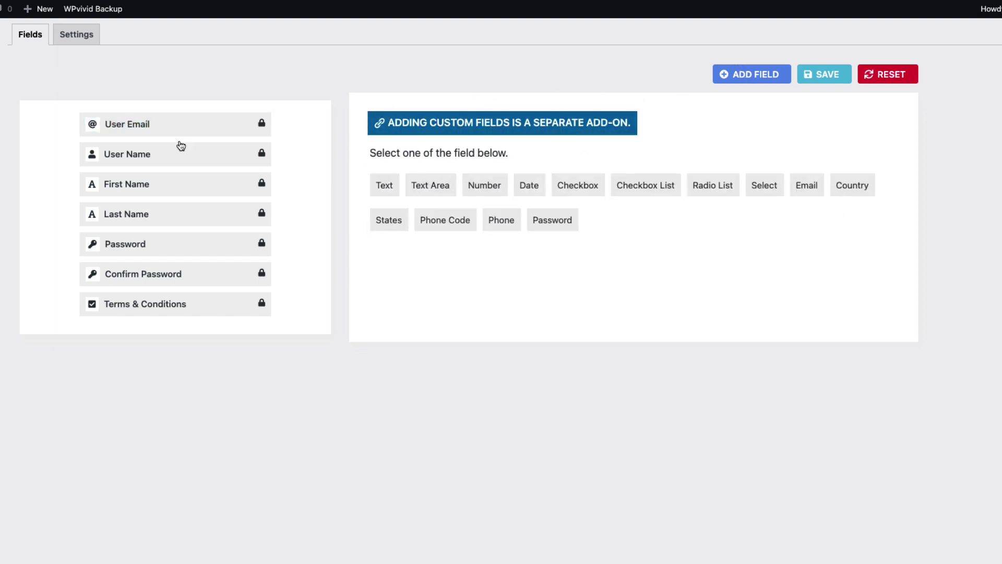
# Try the Confirm Password field above User Email, view its input icon choices, and return it below Password.
pyautogui.moveTo(140, 273); pyautogui.dragTo(177, 127)
pyautogui.click(172, 126)
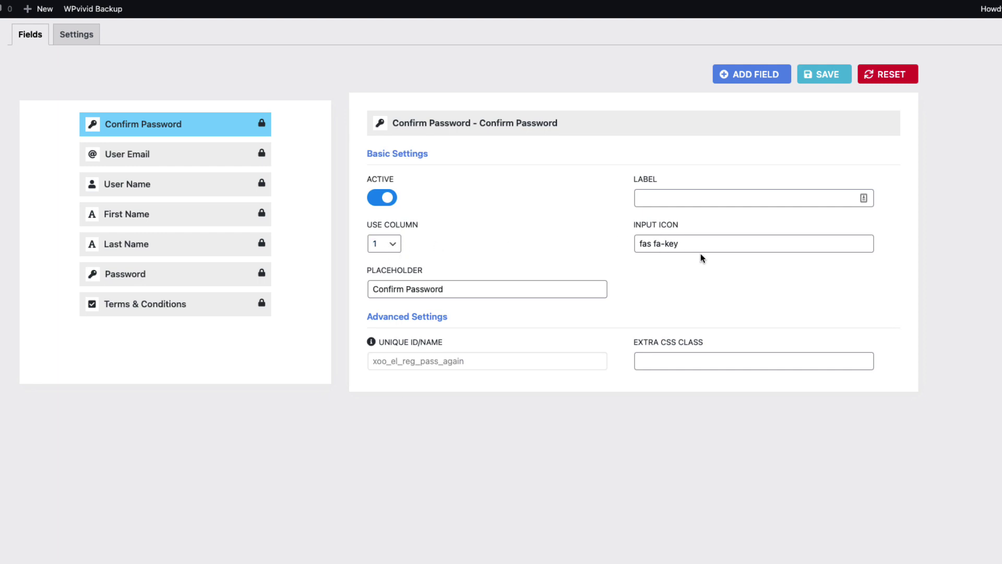
pyautogui.click(687, 245)
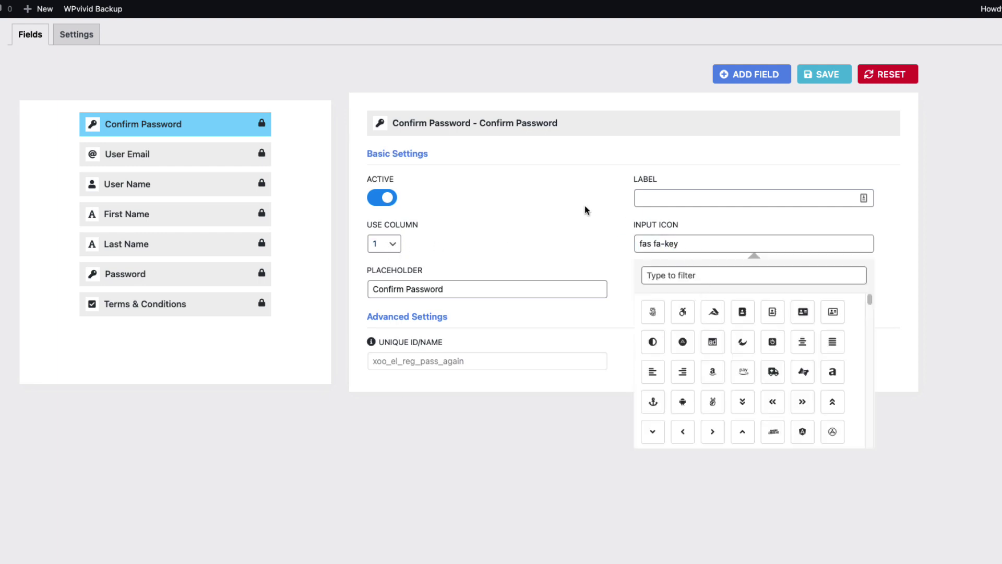
pyautogui.moveTo(134, 119); pyautogui.dragTo(190, 273)
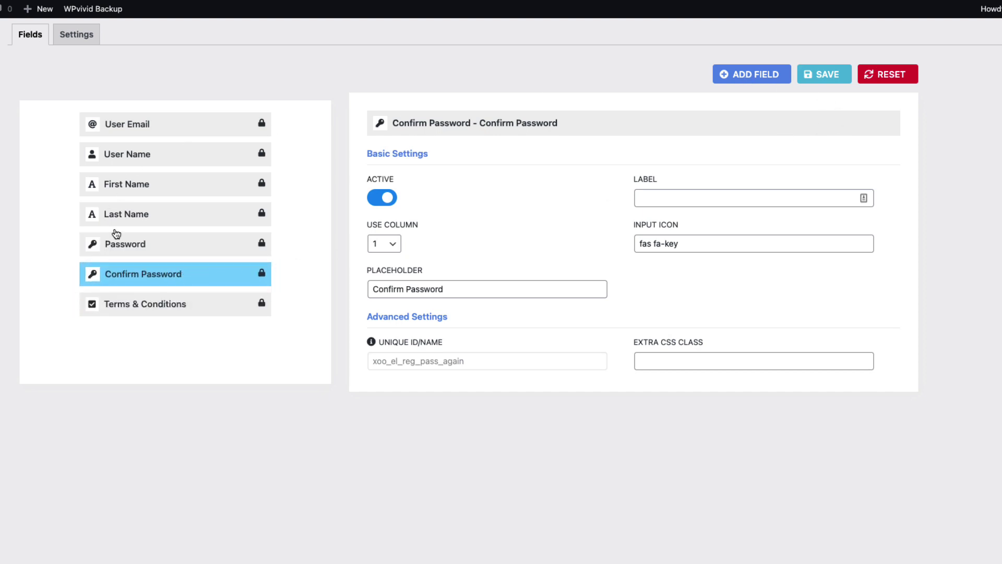
# Save the registration fields and review the style settings for their icons, colors and spacing.
pyautogui.click(821, 76)
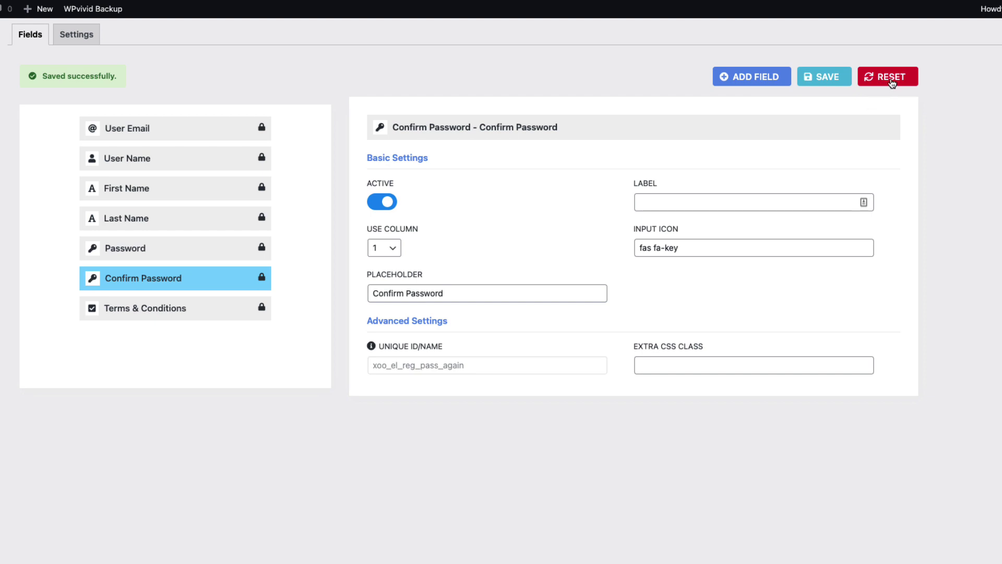
pyautogui.click(76, 39)
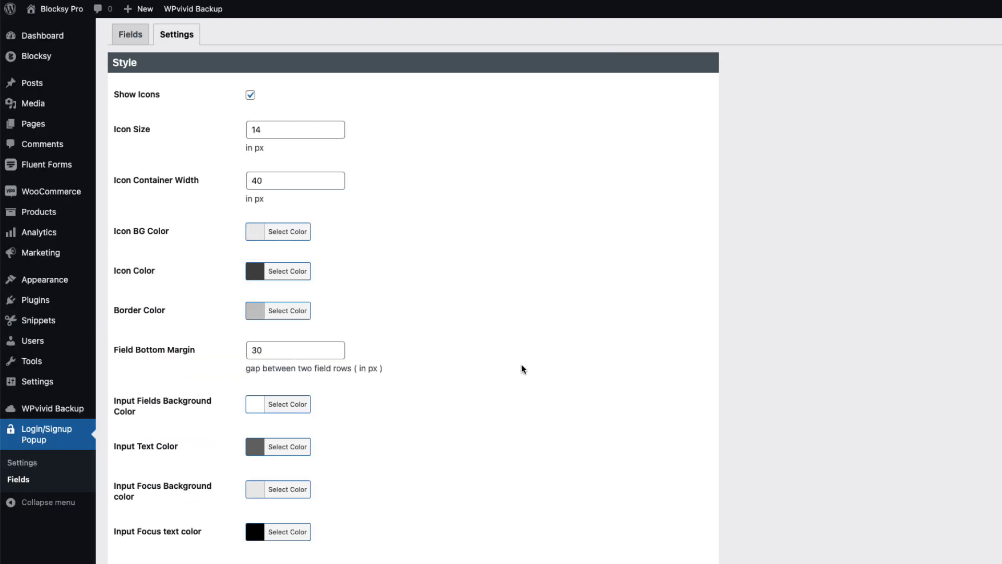
# Create a new WordPress navigation menu named Account menu.
pyautogui.moveTo(53, 286)
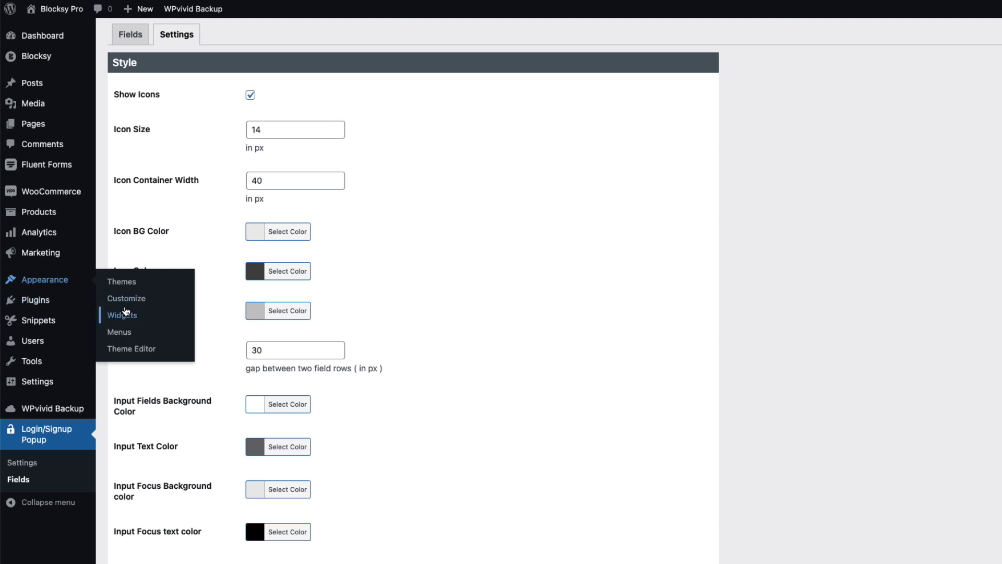
pyautogui.click(125, 337)
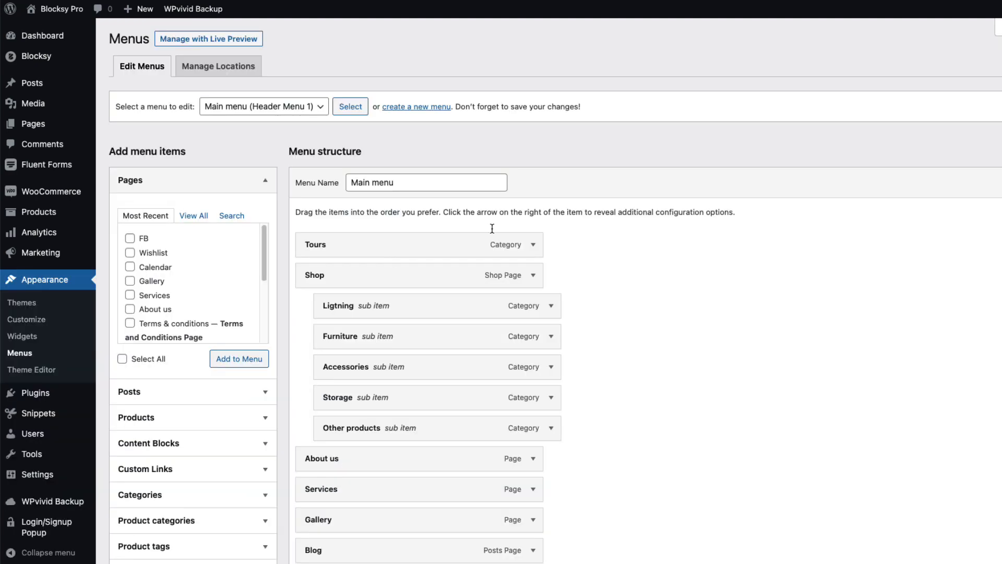
pyautogui.click(424, 111)
pyautogui.click(379, 180)
pyautogui.write('Account menu')
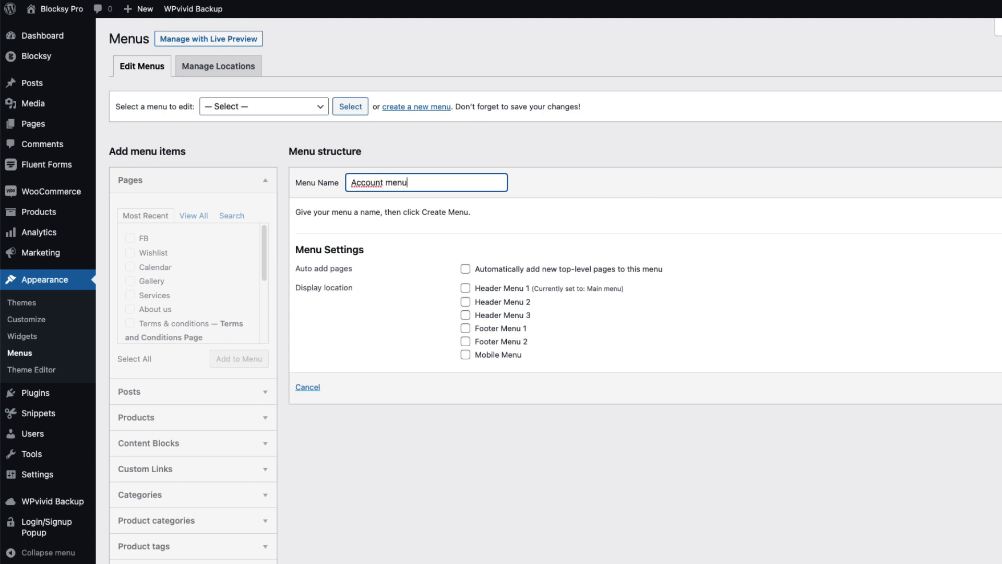
pyautogui.press('Tab')
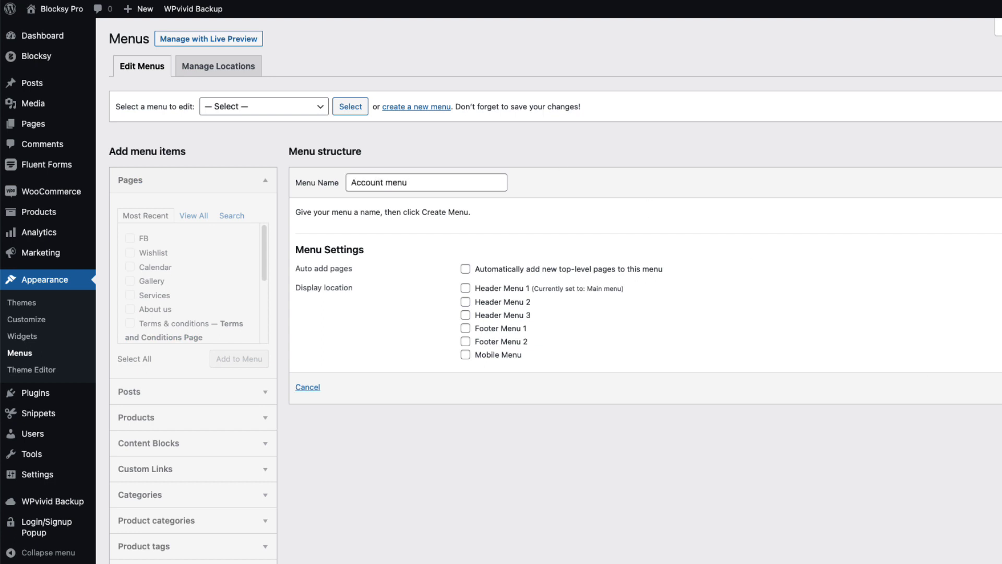
pyautogui.press('Return')
# Add the Login/Signup Popup links Login, Logout and Hello, firstname to Account menu, place Hello, firstname first, and save the menu.
pyautogui.scroll(-1, 209, 499)
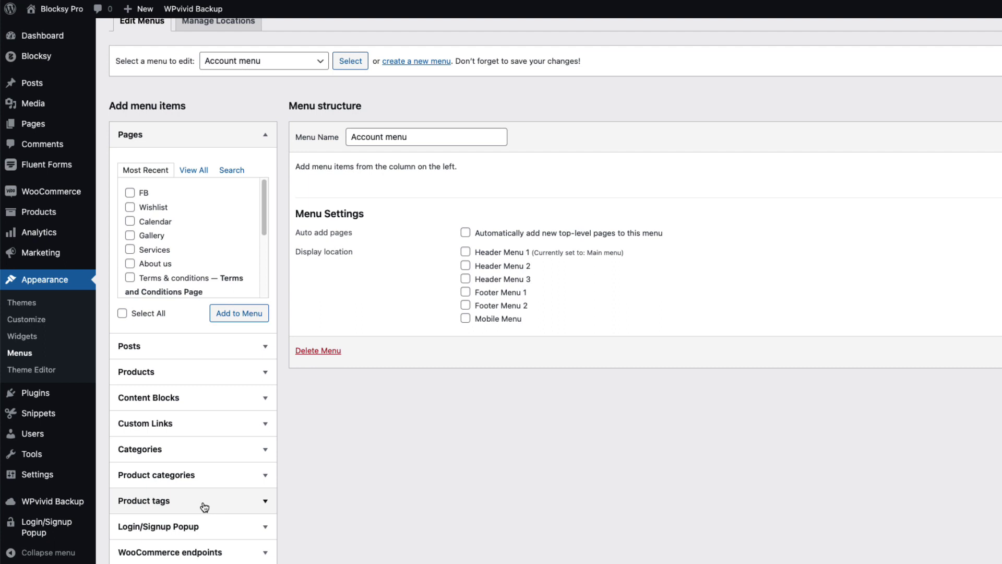
pyautogui.click(205, 530)
pyautogui.scroll(-1, 190, 405)
pyautogui.scroll(1, 172, 405)
pyautogui.click(149, 399)
pyautogui.scroll(-1, 169, 454)
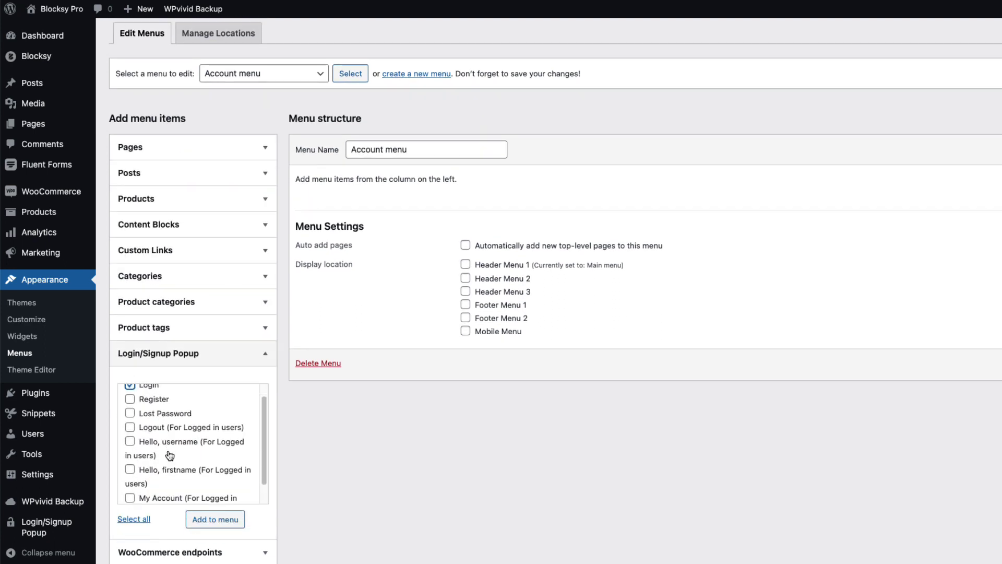
pyautogui.click(160, 472)
pyautogui.scroll(-1, 209, 475)
pyautogui.scroll(2, 160, 484)
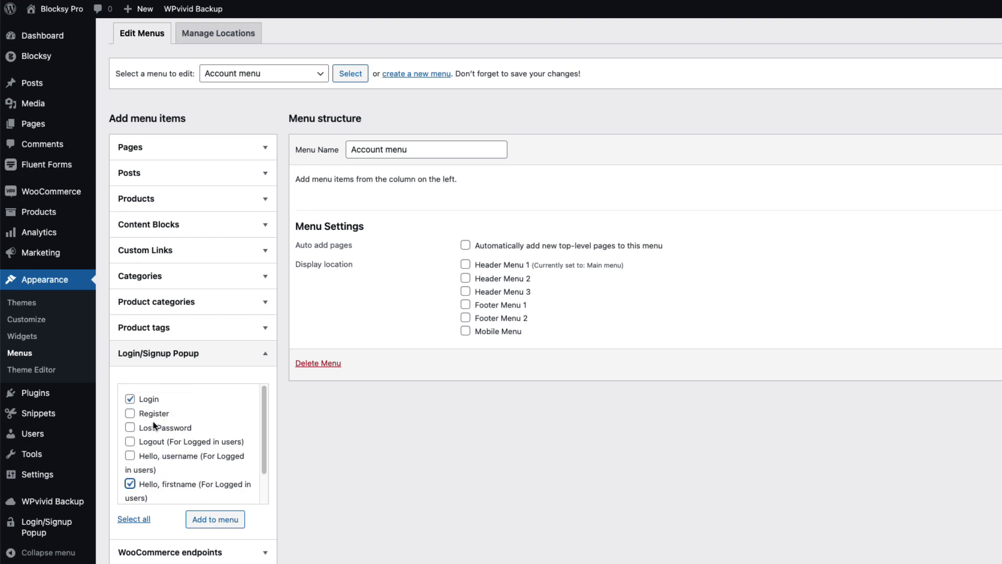
pyautogui.click(144, 441)
pyautogui.click(215, 518)
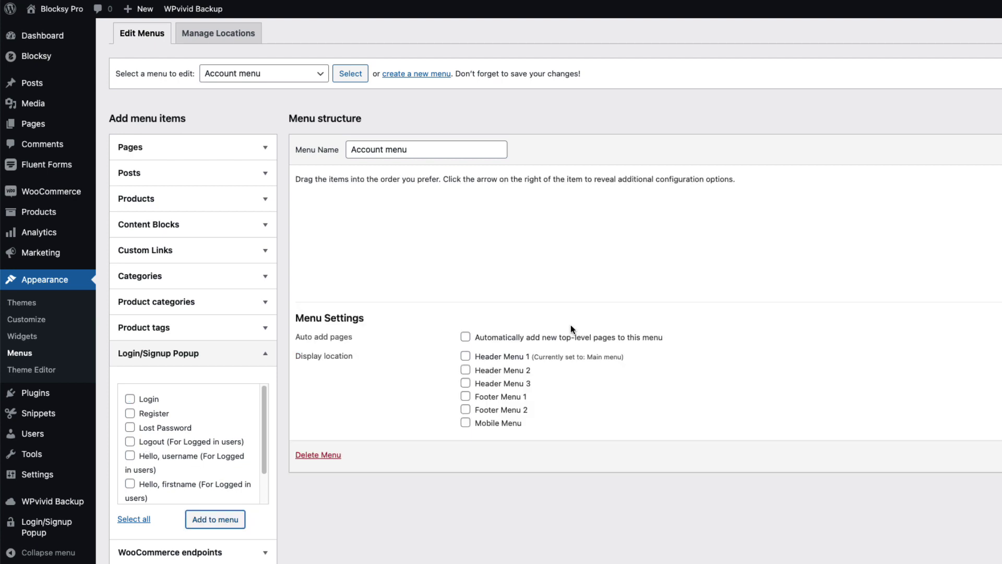
pyautogui.moveTo(328, 272); pyautogui.dragTo(332, 215)
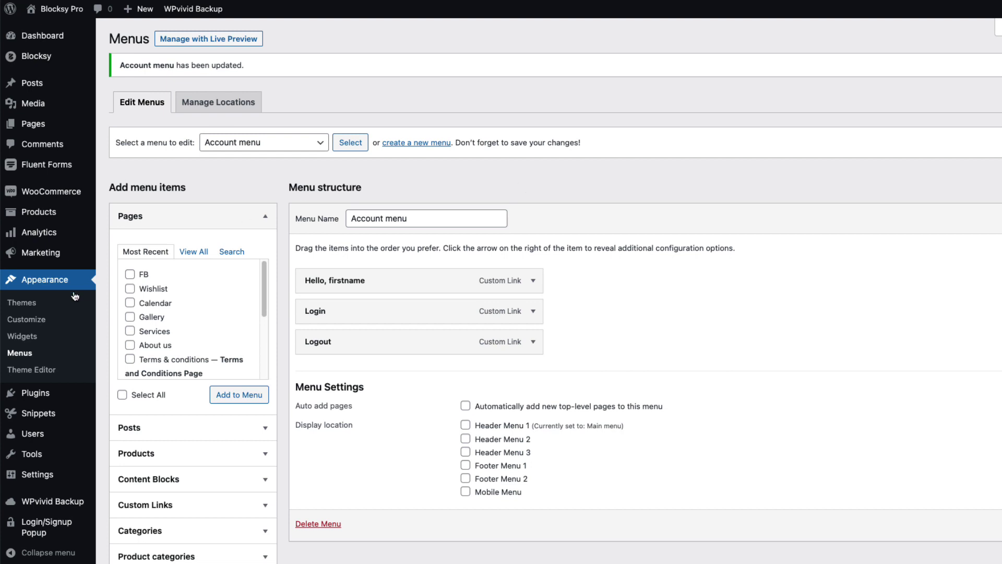
# Open the theme's header customization and remove the HTML 1 element from the main row.
pyautogui.click(28, 320)
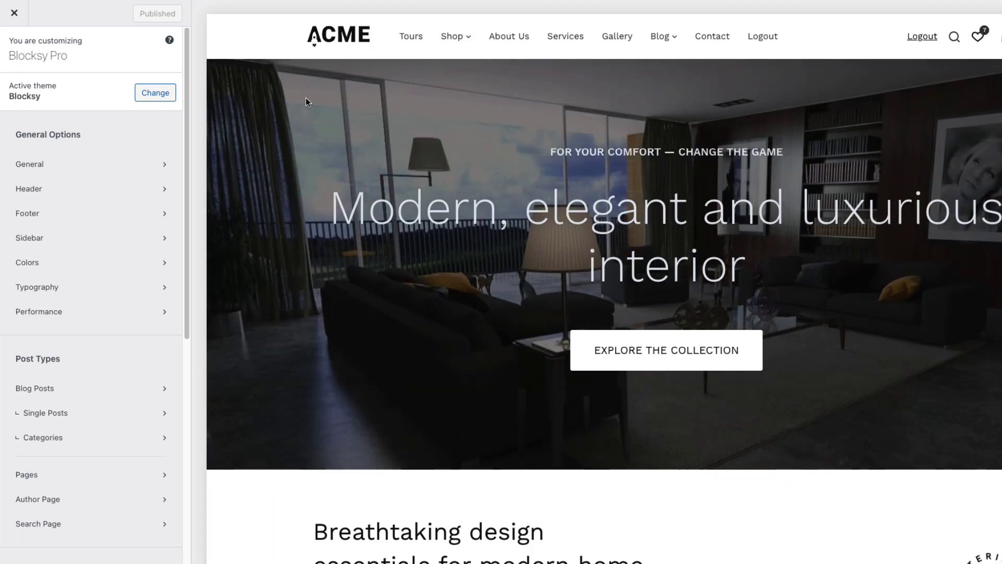
pyautogui.click(794, 38)
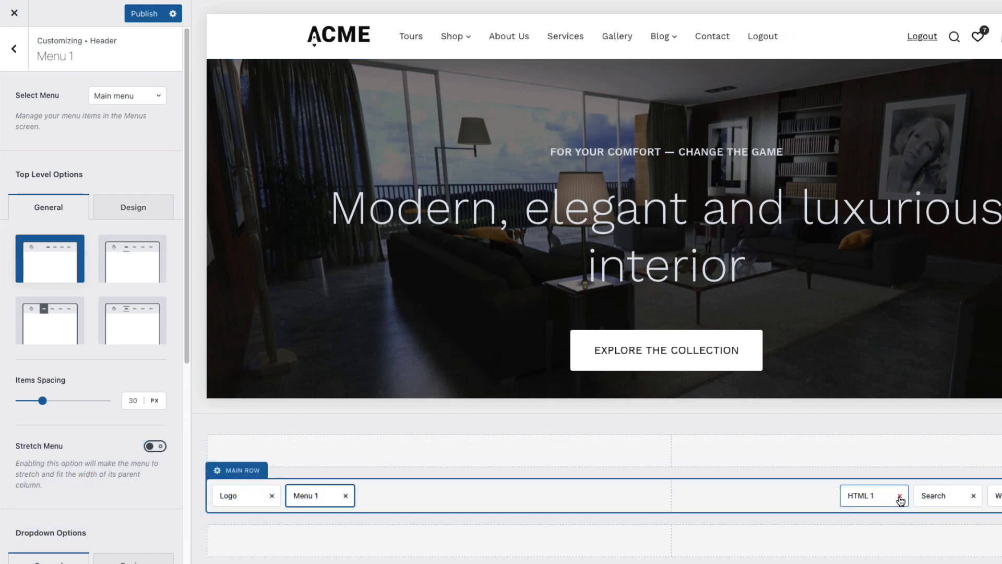
pyautogui.click(900, 496)
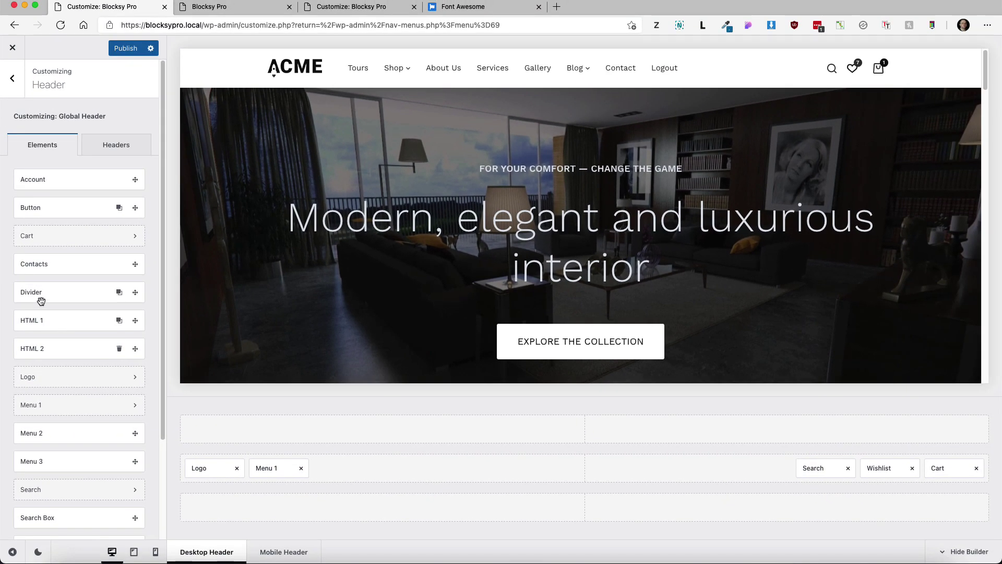
# Place Menu 2 after Cart in the header's main row and assign Account menu to it.
pyautogui.moveTo(50, 433); pyautogui.dragTo(946, 471)
pyautogui.click(947, 468)
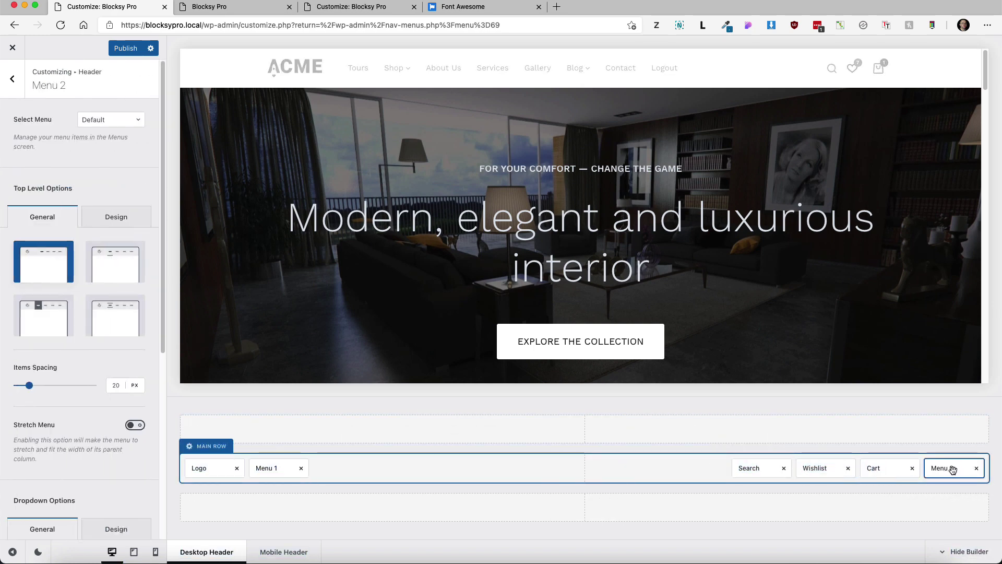
pyautogui.click(103, 120)
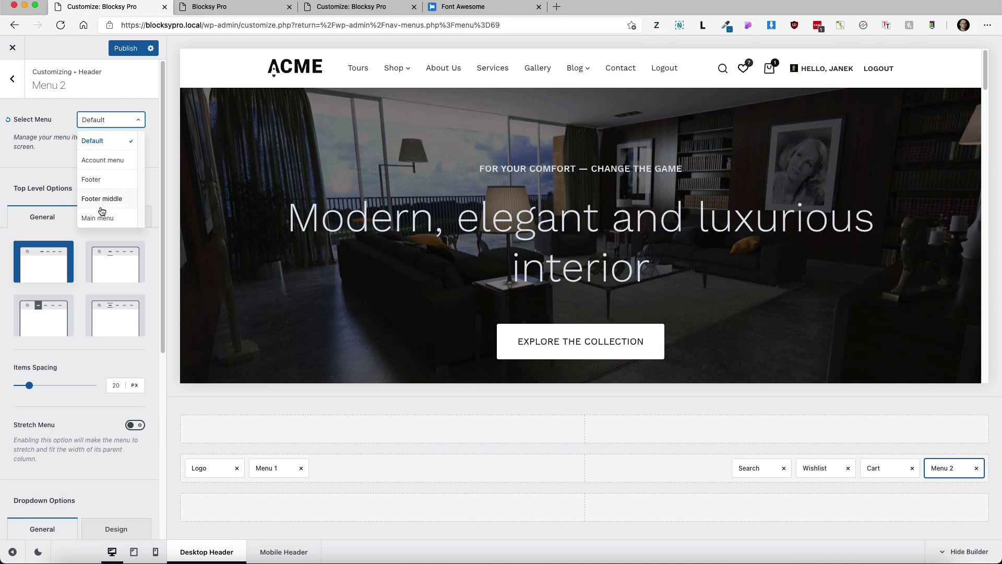
pyautogui.click(106, 161)
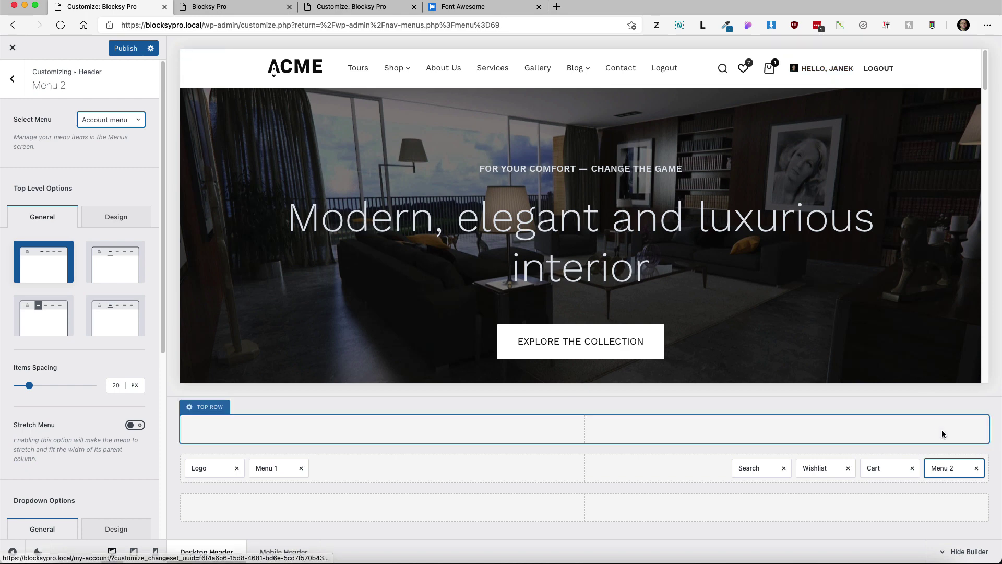
# Set Menu 2's top-level font to Regular weight and 13 px, and publish the header.
pyautogui.click(118, 219)
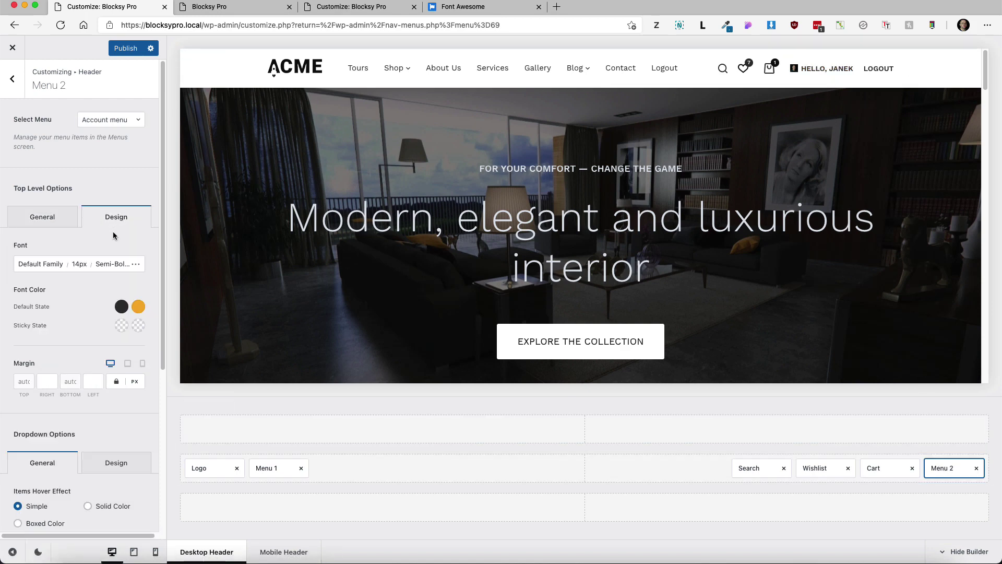
pyautogui.click(110, 265)
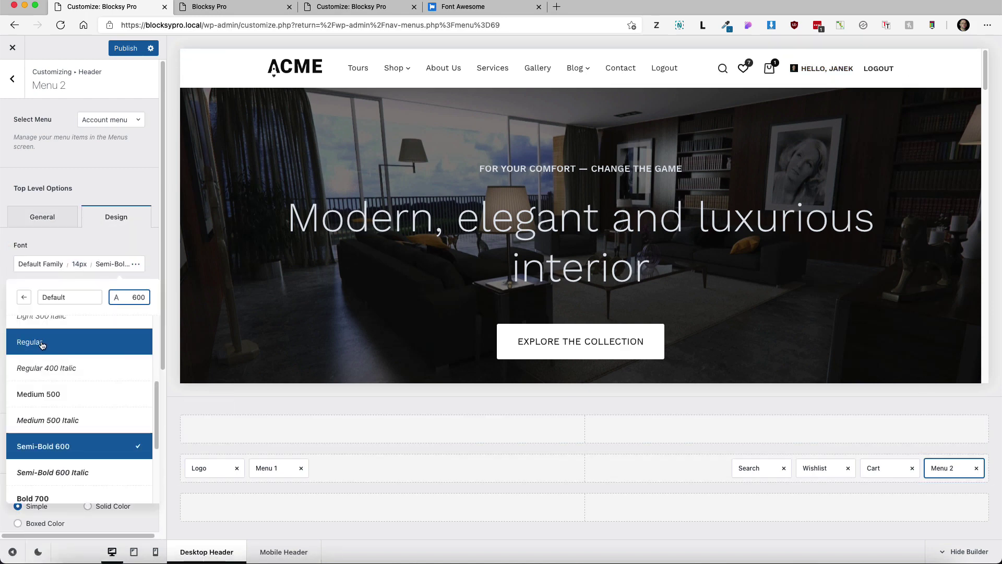
pyautogui.click(42, 345)
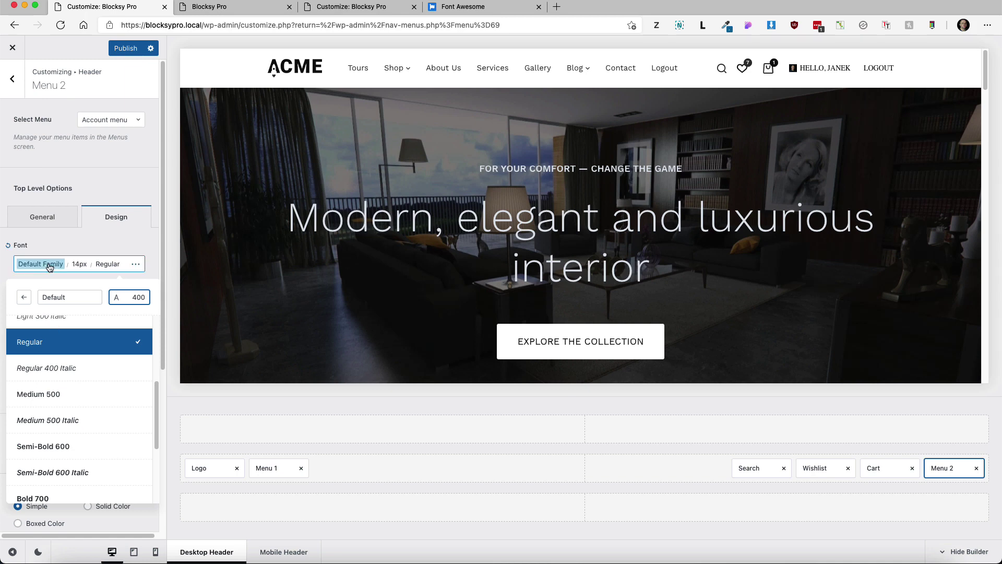
pyautogui.click(80, 263)
pyautogui.moveTo(124, 347); pyautogui.dragTo(108, 349)
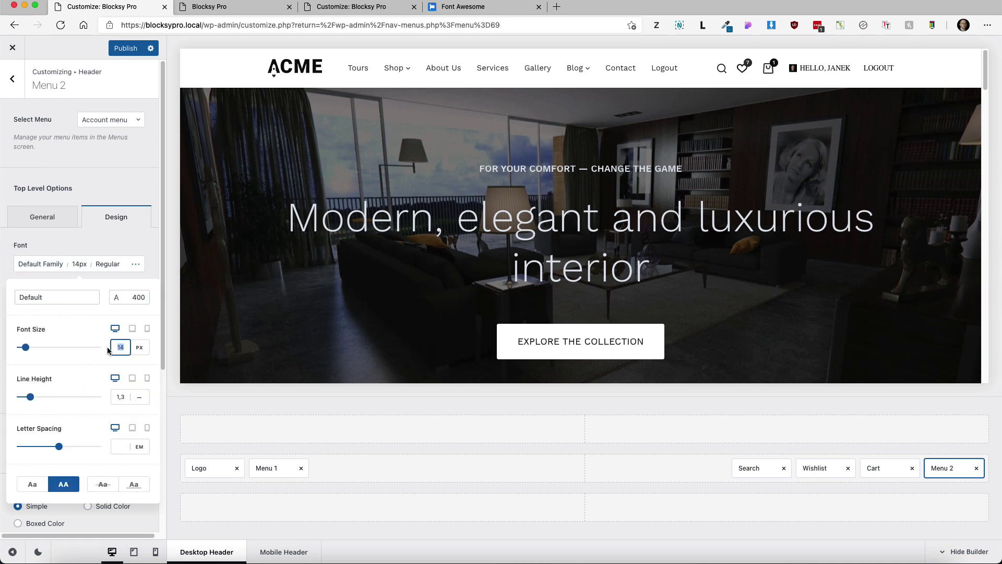
pyautogui.write('13')
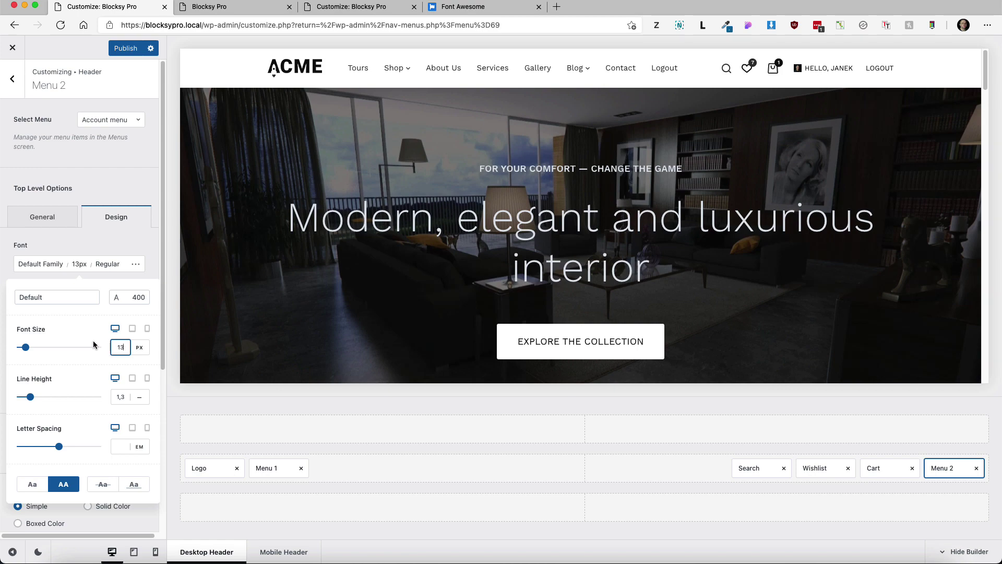
pyautogui.click(121, 49)
# Reload the storefront and open the account page from the header's greeting link.
pyautogui.click(231, 6)
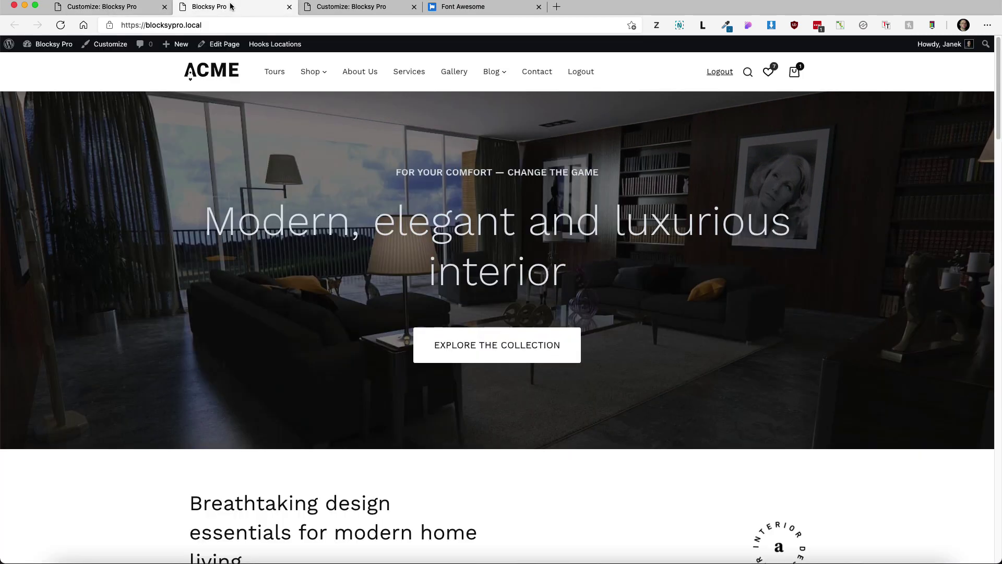
pyautogui.click(61, 25)
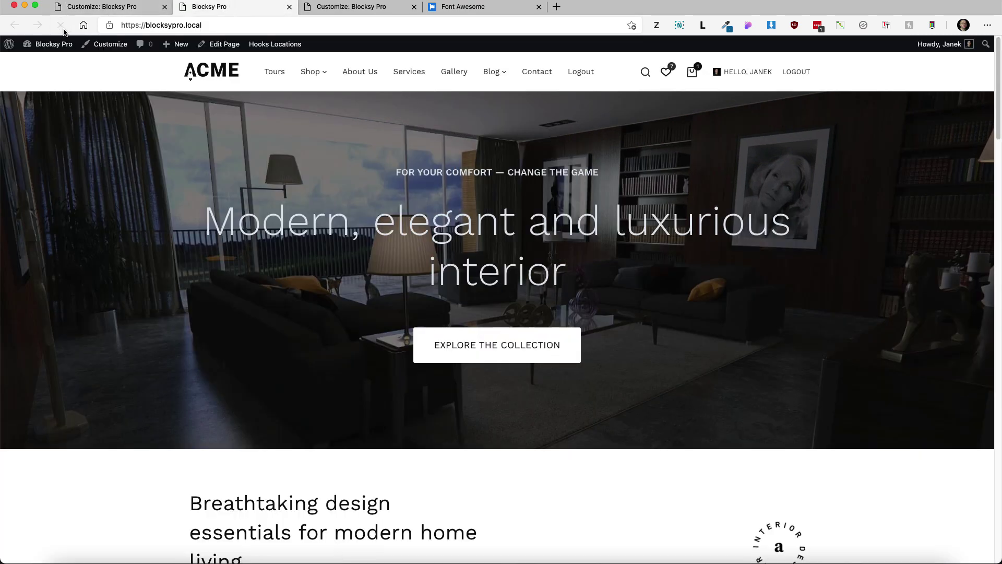
pyautogui.click(734, 72)
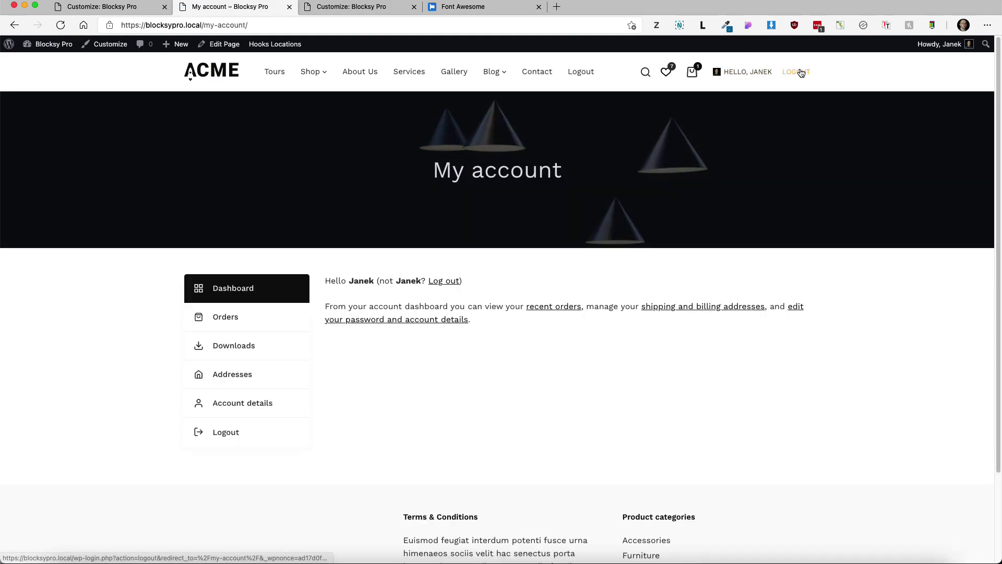
# Reload the storefront in a private window to check the header links for logged-out visitors.
pyautogui.press('super+shift+n')
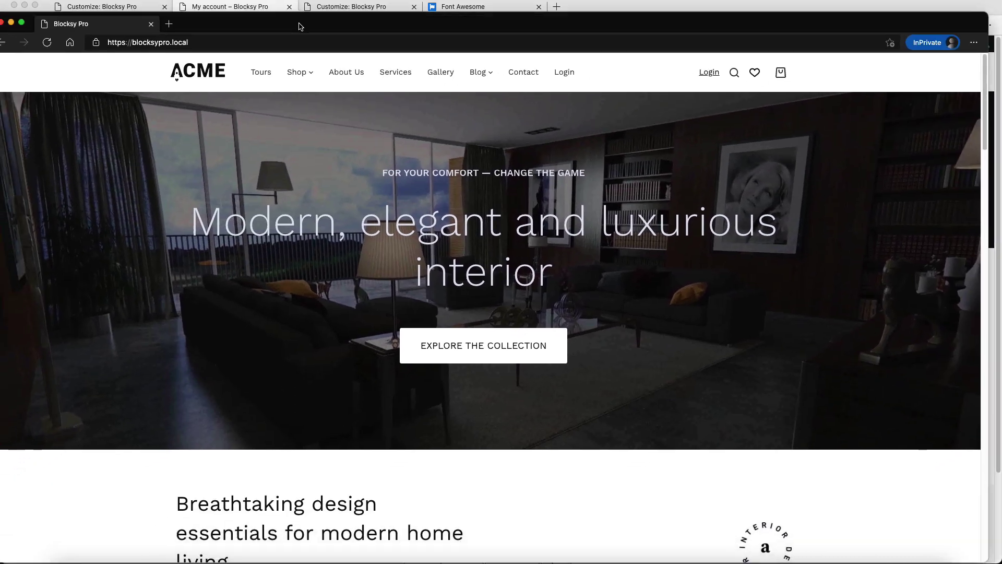
pyautogui.click(52, 37)
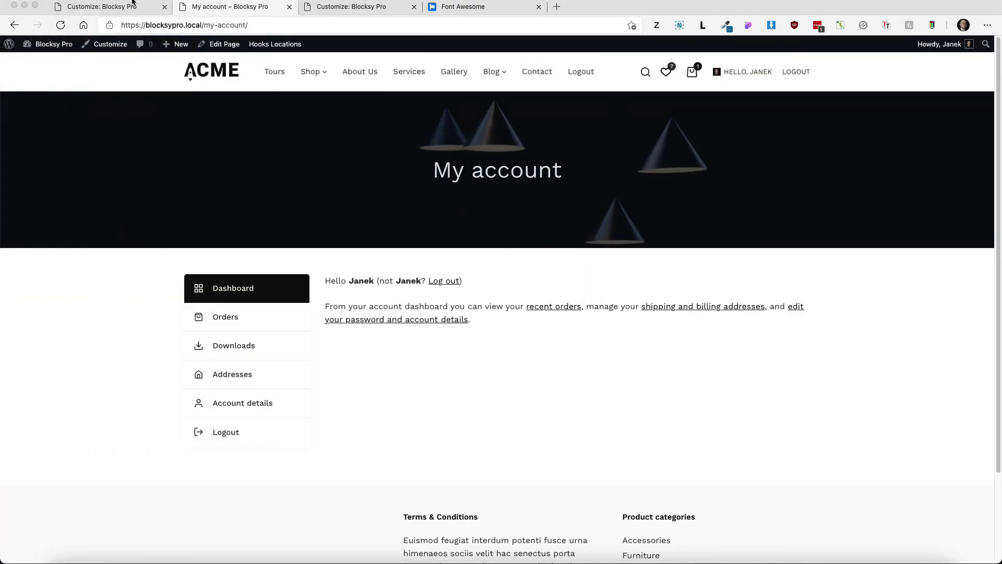
# Return to the header customization and check the font size in Menu 1's top-level design options.
pyautogui.click(133, 5)
pyautogui.click(79, 264)
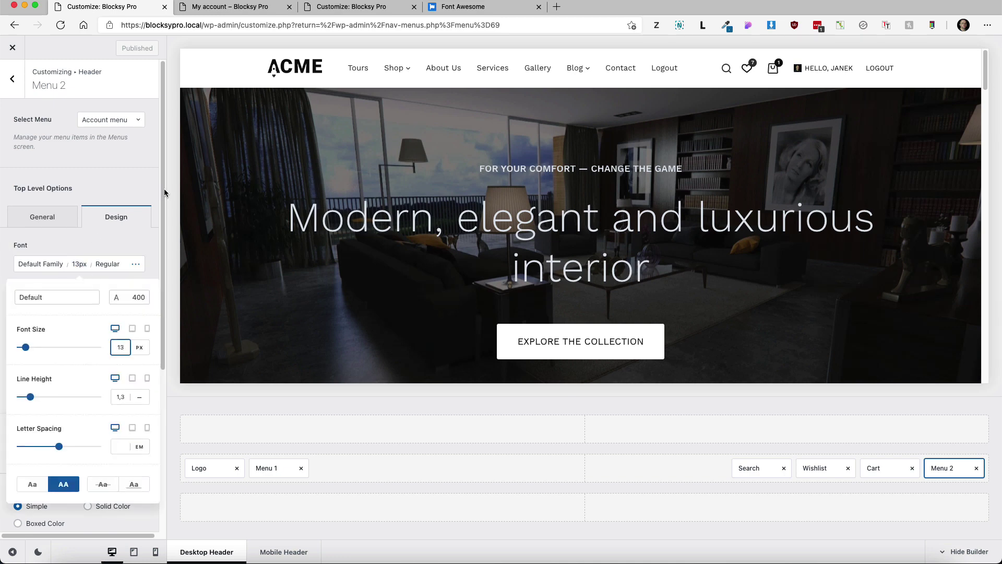
pyautogui.click(690, 68)
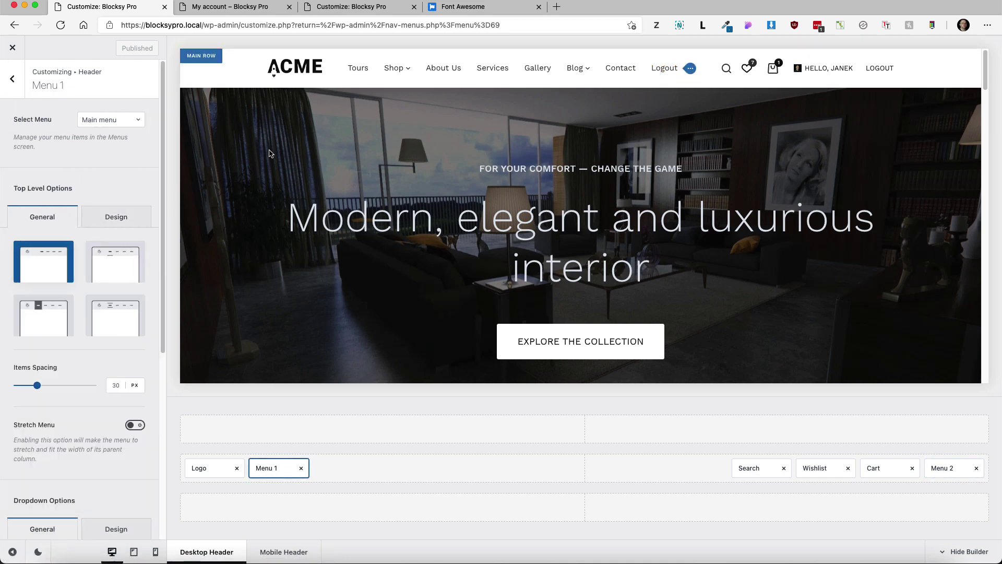
pyautogui.click(116, 216)
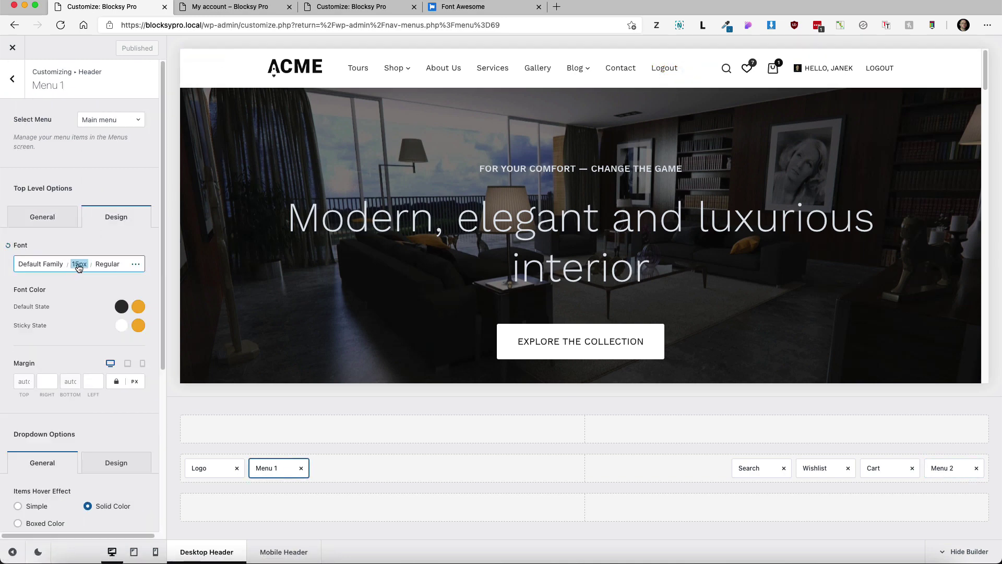
# Set Menu 2's top-level font size to 15 px.
pyautogui.click(939, 467)
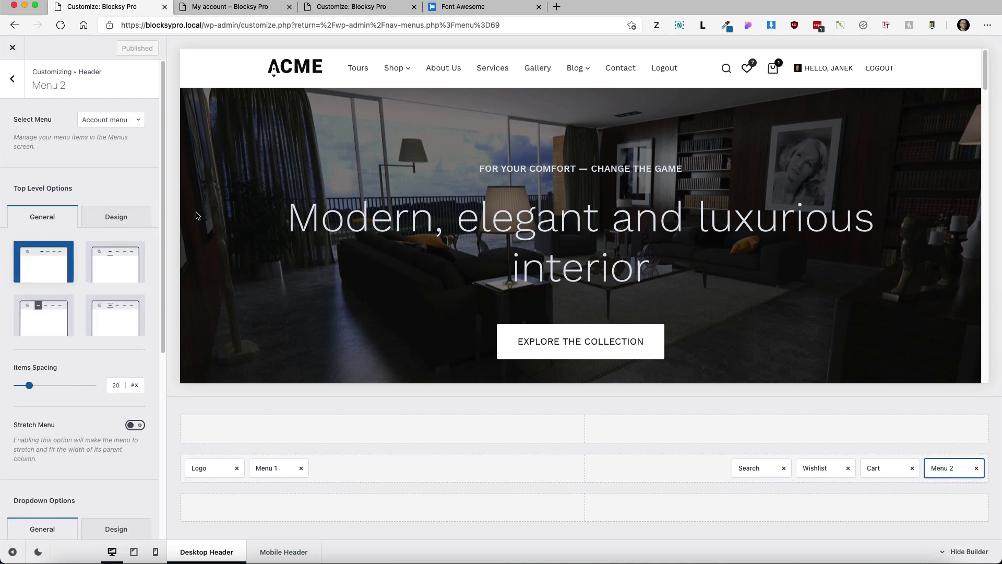
pyautogui.click(116, 216)
pyautogui.click(79, 263)
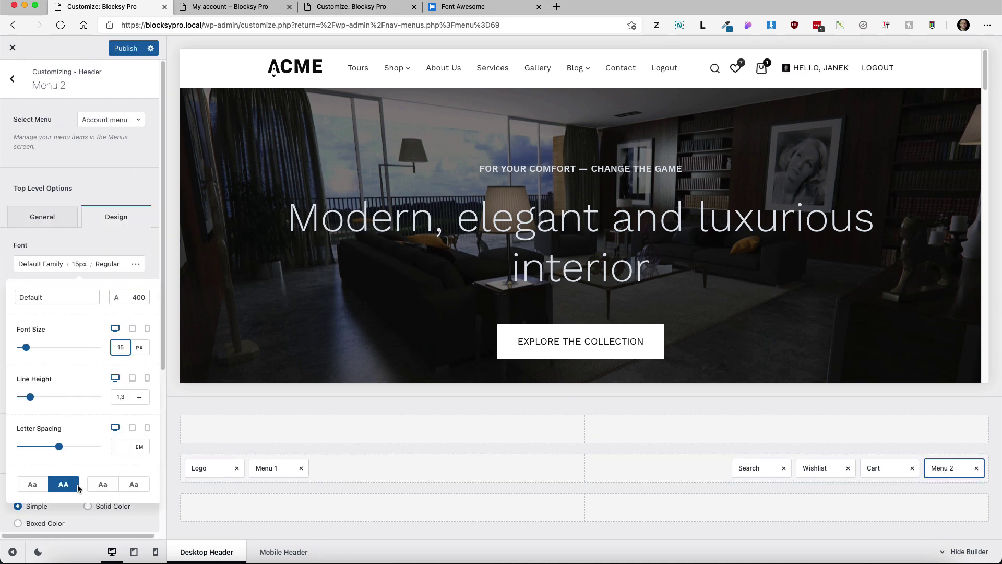
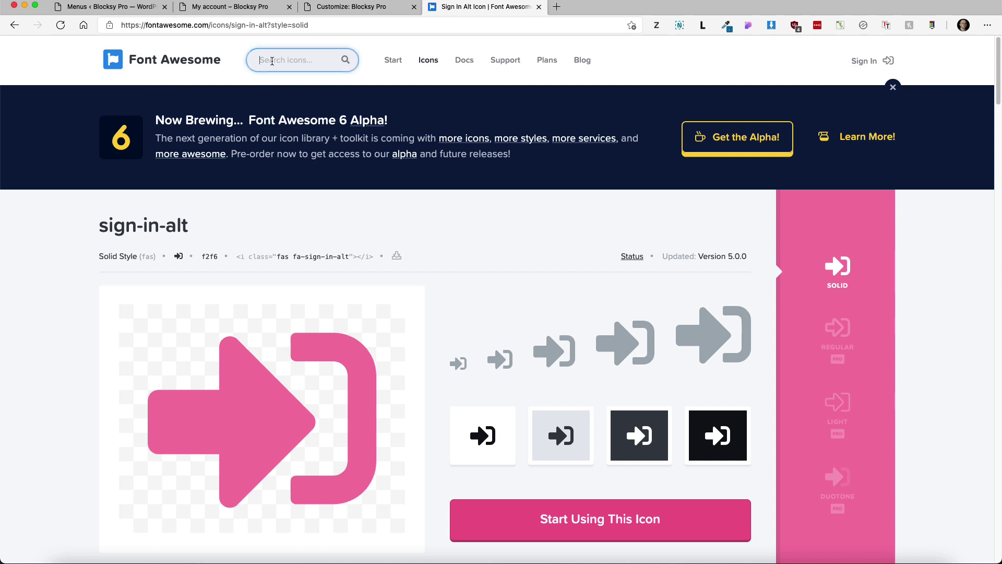
# Search Font Awesome for "sign out", open the solid sign-out-alt icon and copy its HTML code.
pyautogui.write('sign out')
pyautogui.press('Return')
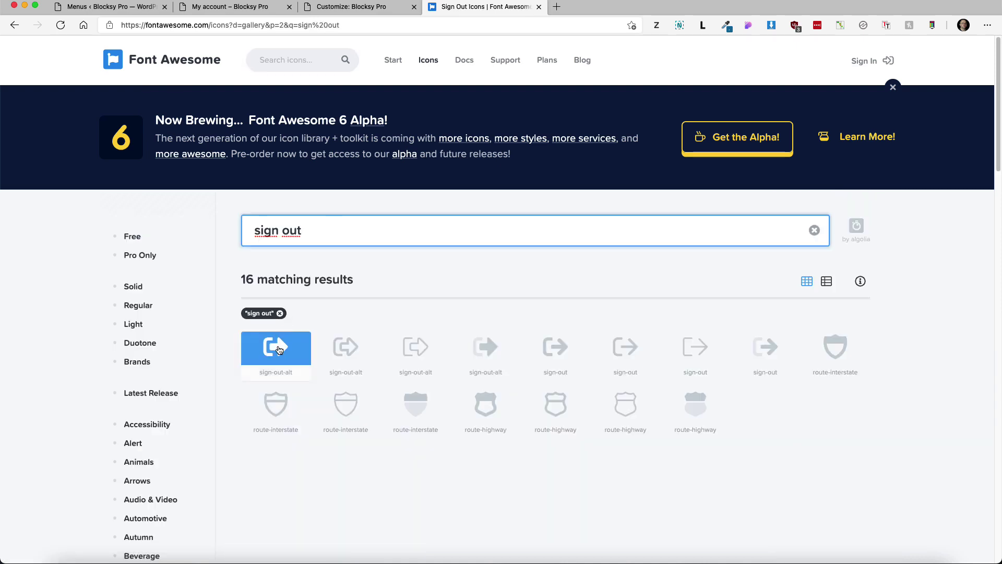
pyautogui.click(277, 348)
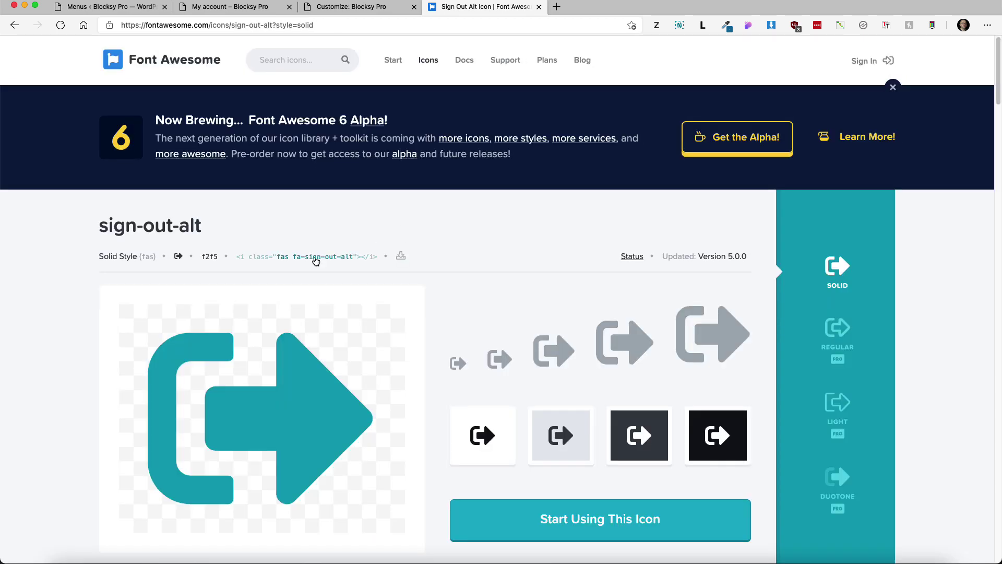
# Back in the Account menu, put <i class="fas fa-sign-out-alt"></i> in front of the Logout item's navigation label.
pyautogui.click(107, 6)
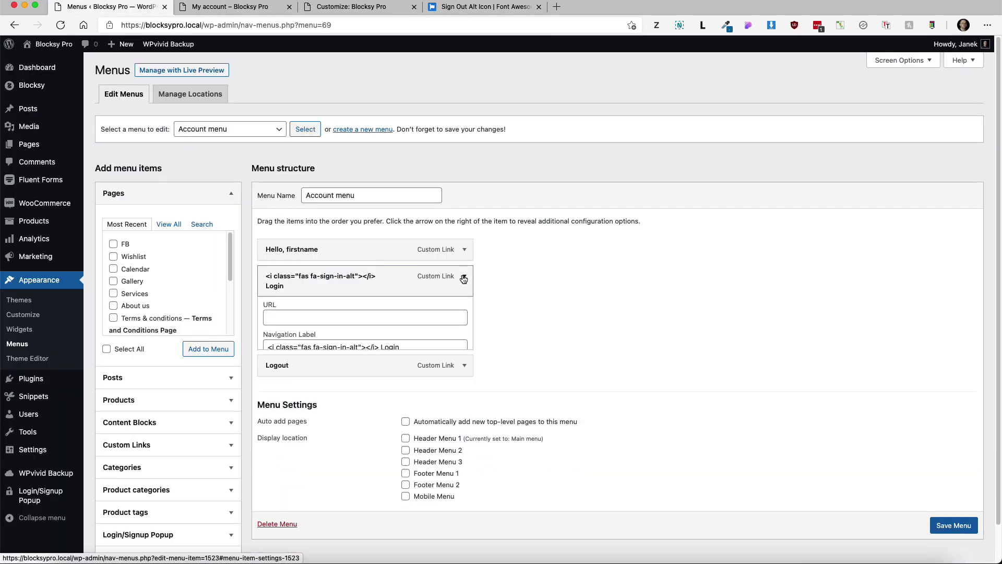
pyautogui.click(464, 275)
pyautogui.click(464, 311)
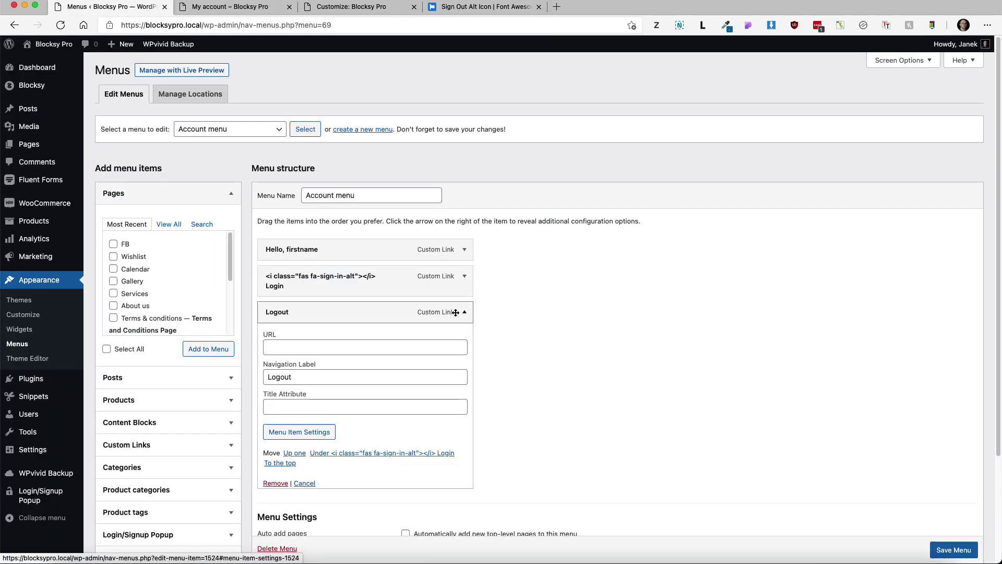
pyautogui.click(266, 378)
pyautogui.write('<i class="fas fa-sign-out-alt"></i>')
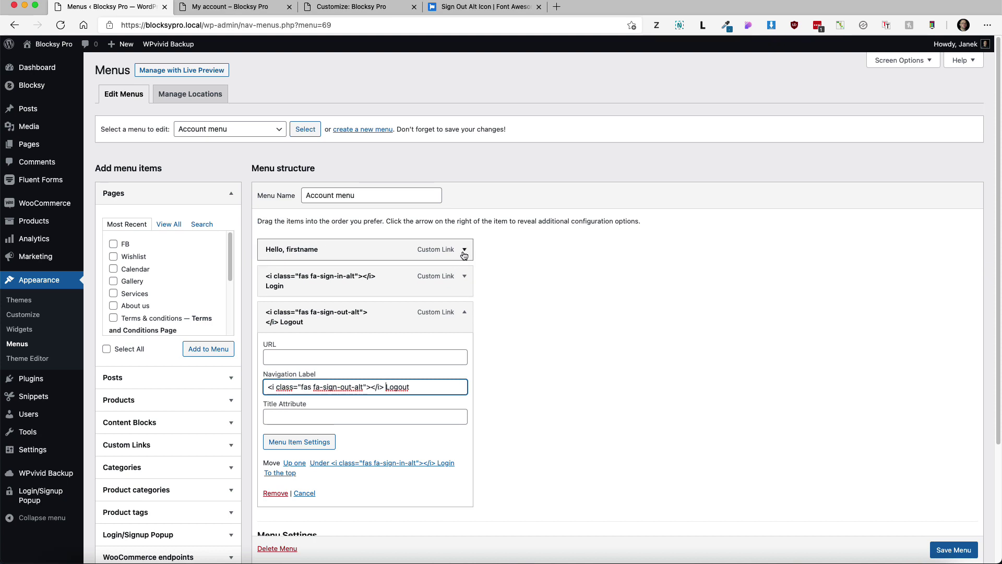
pyautogui.click(464, 311)
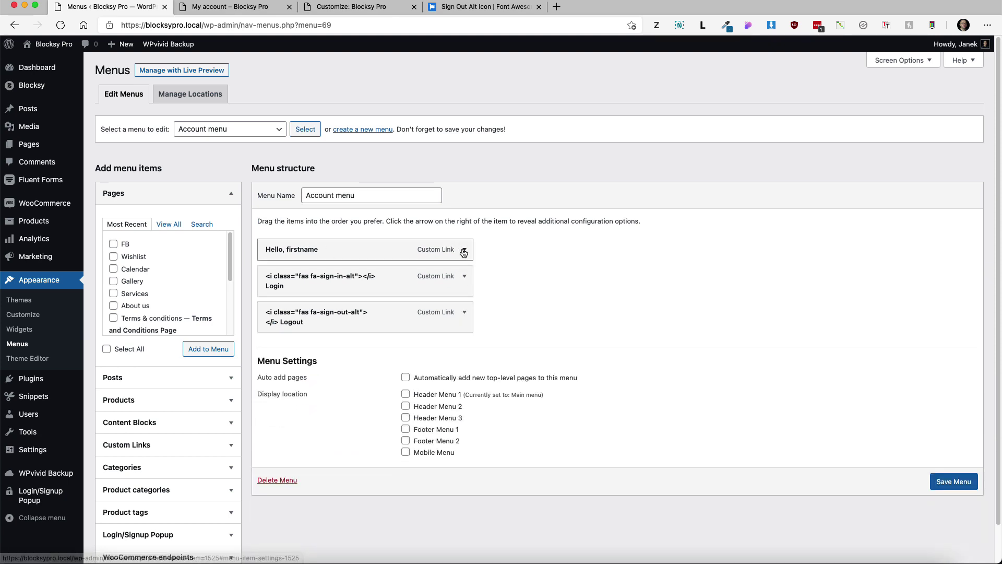
# Replace the "Hello, firstname" menu item with the Login/Signup Popup's My Account link for logged-in users, placed first in the menu.
pyautogui.click(464, 249)
pyautogui.click(276, 410)
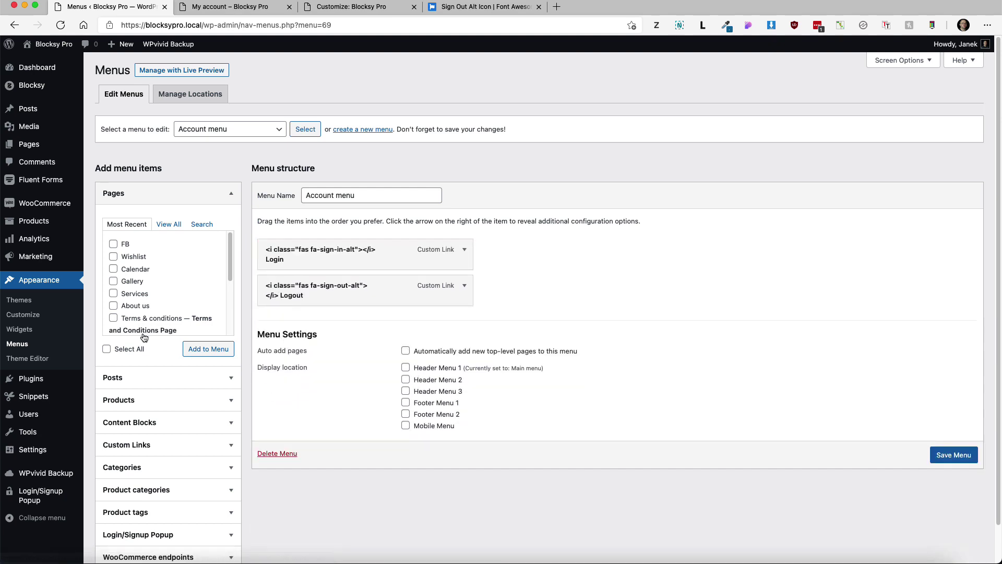
pyautogui.scroll(-2, 186, 471)
pyautogui.click(162, 493)
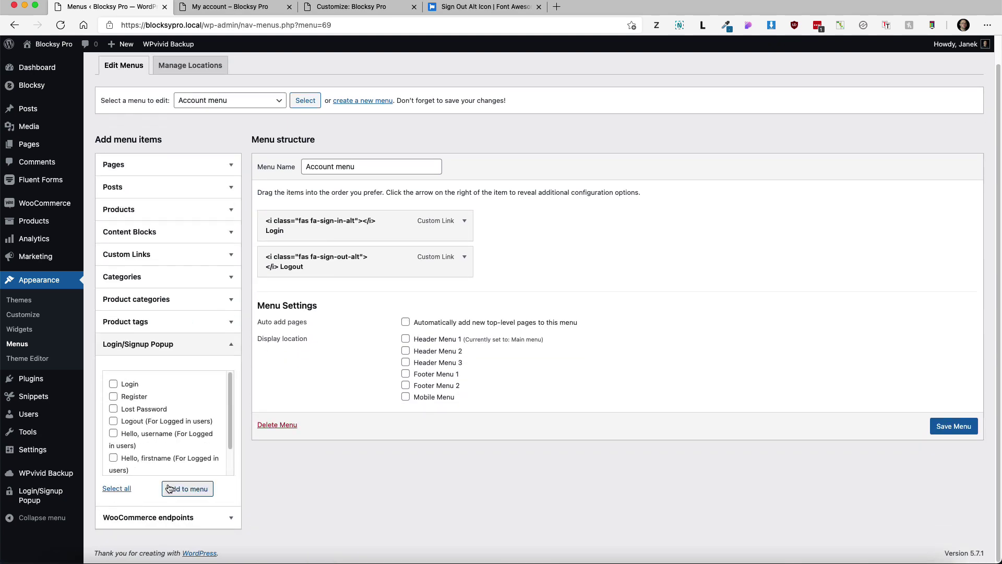
pyautogui.scroll(-2, 173, 436)
pyautogui.click(138, 453)
pyautogui.click(187, 488)
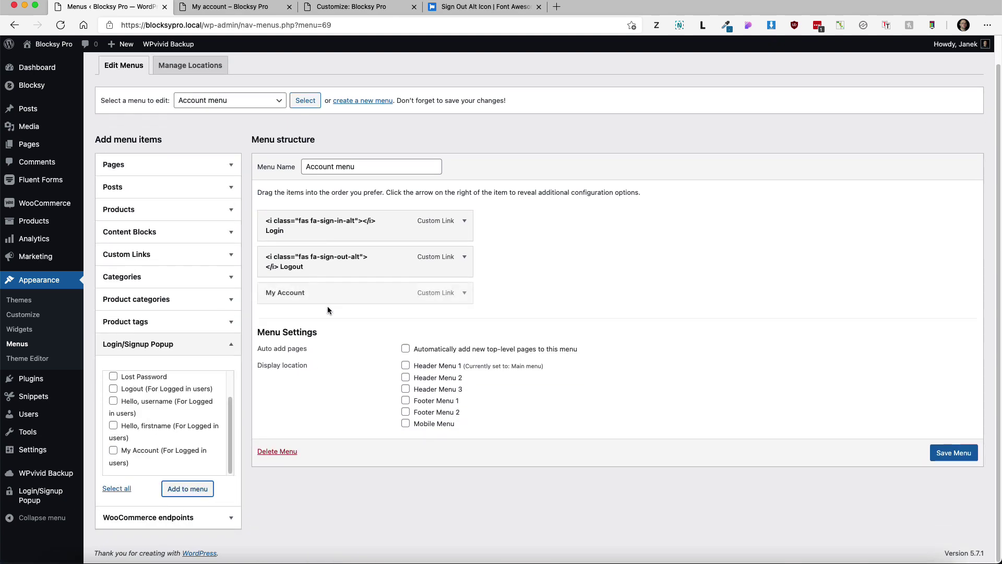
pyautogui.moveTo(306, 288); pyautogui.dragTo(298, 220)
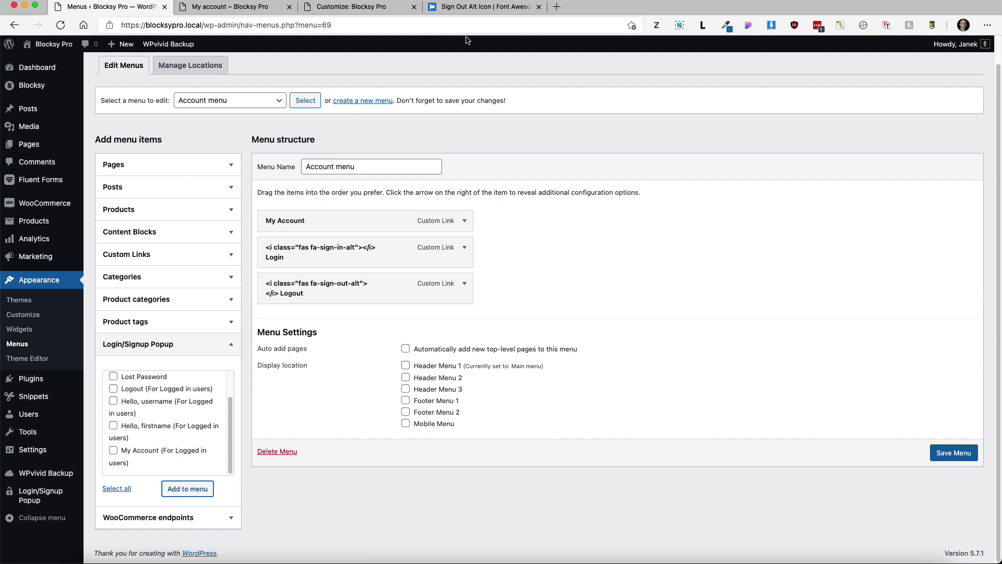
# Search Font Awesome for "user", open the regular-style user-circle icon and copy its HTML code.
pyautogui.click(483, 7)
pyautogui.click(291, 60)
pyautogui.write('user')
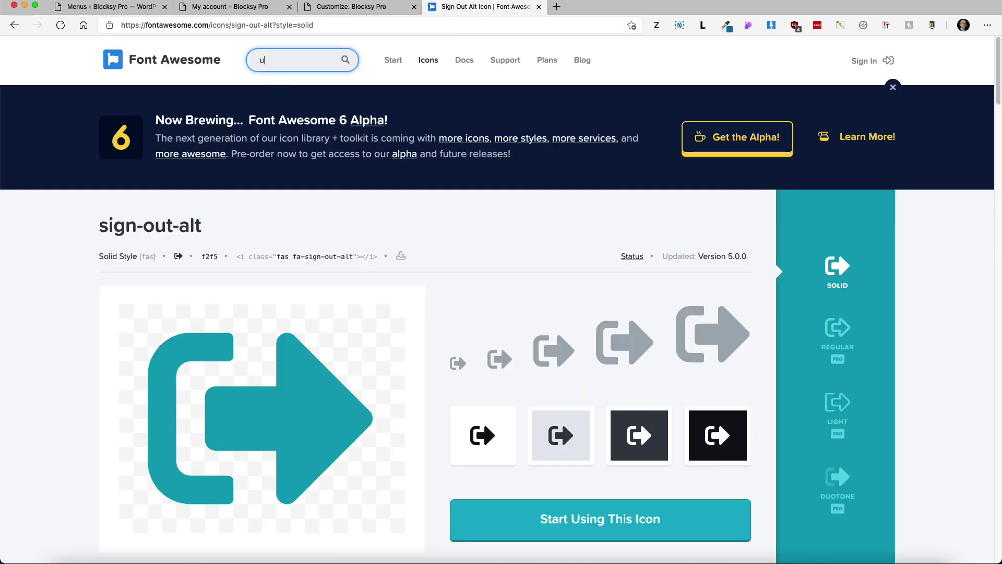
pyautogui.press('Return')
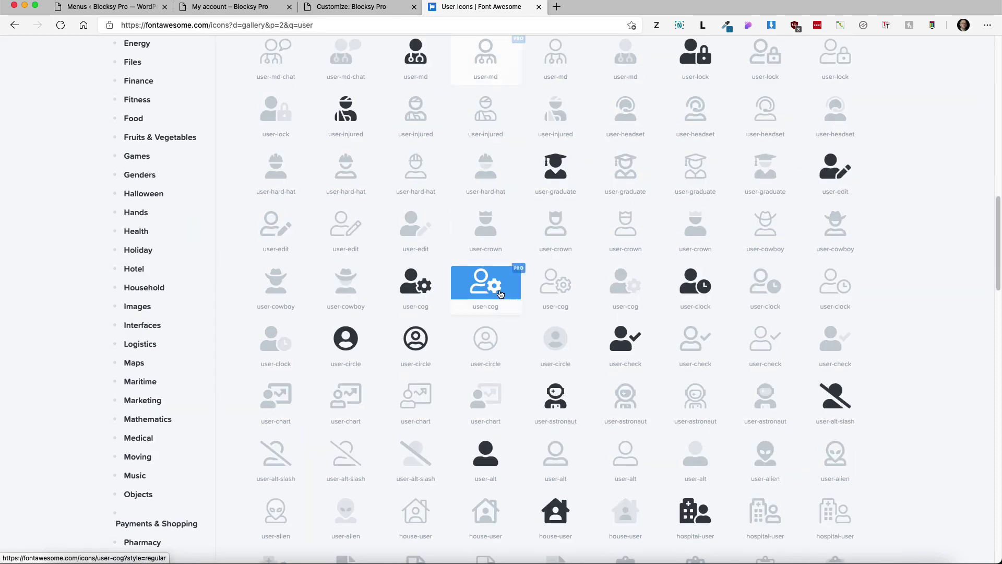
pyautogui.scroll(-5, 500, 294)
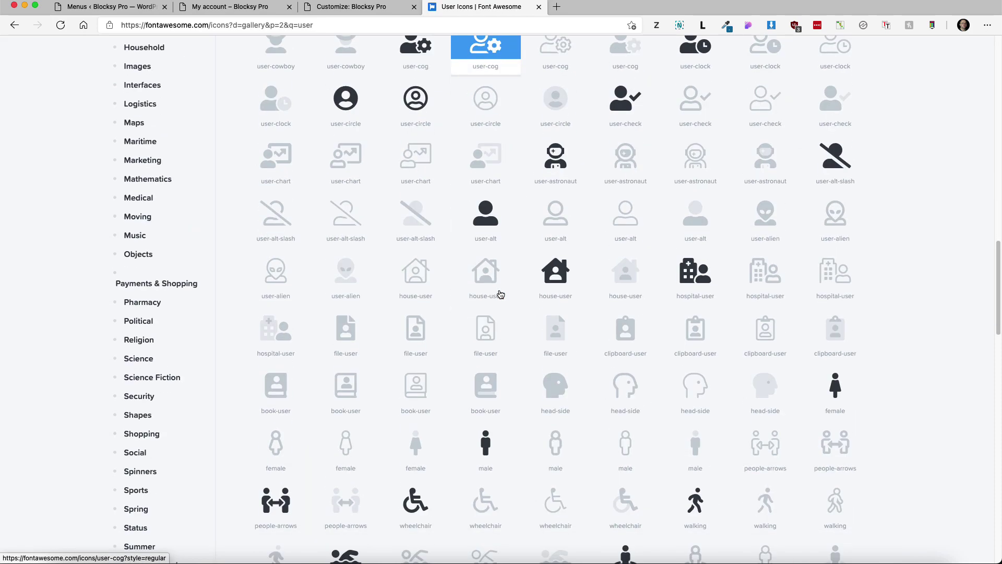
pyautogui.click(412, 96)
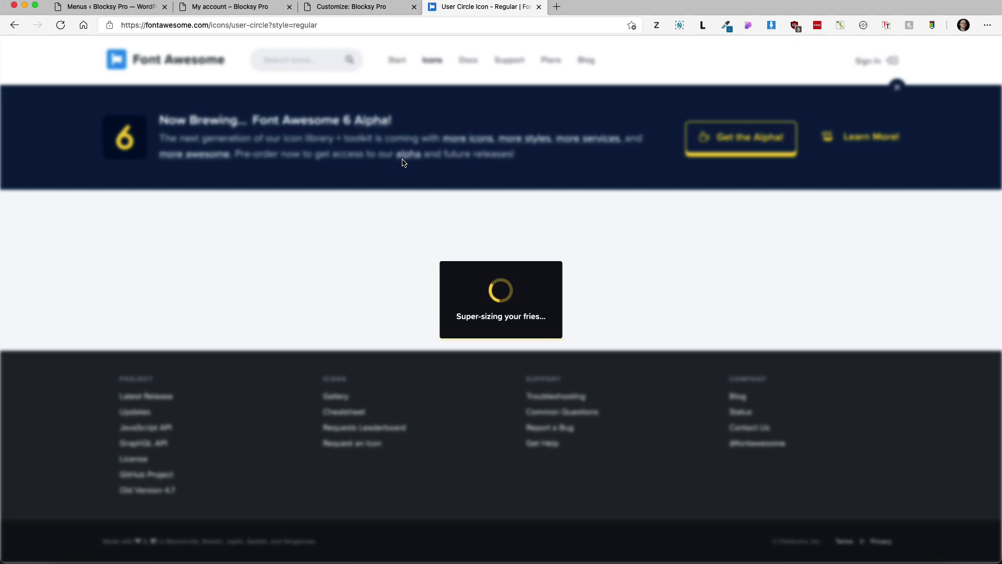
pyautogui.click(305, 256)
# Insert <i class="far fa-user-circle"></i> before the text of the My Account item's navigation label.
pyautogui.press('super+1')
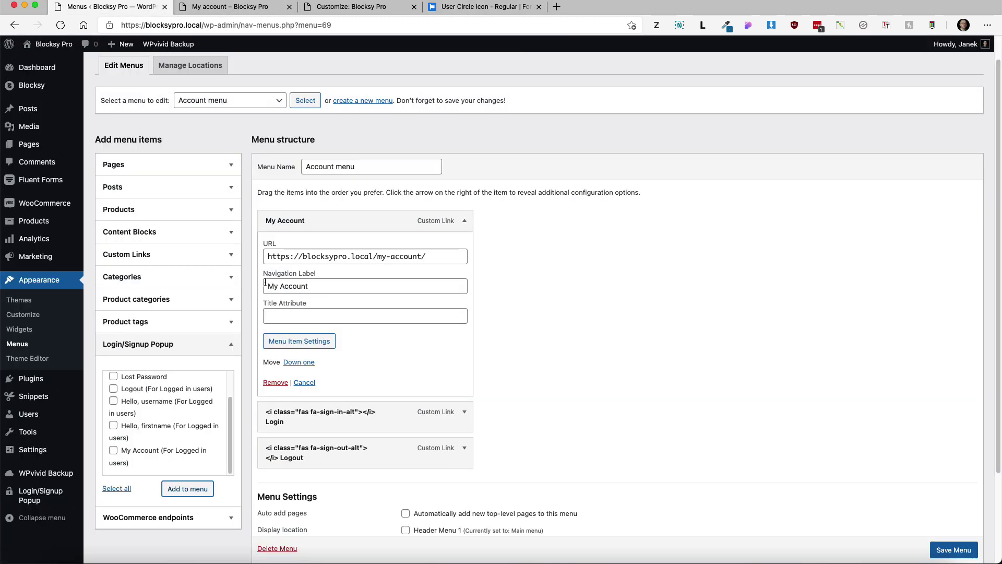
pyautogui.click(266, 286)
pyautogui.press('super+v')
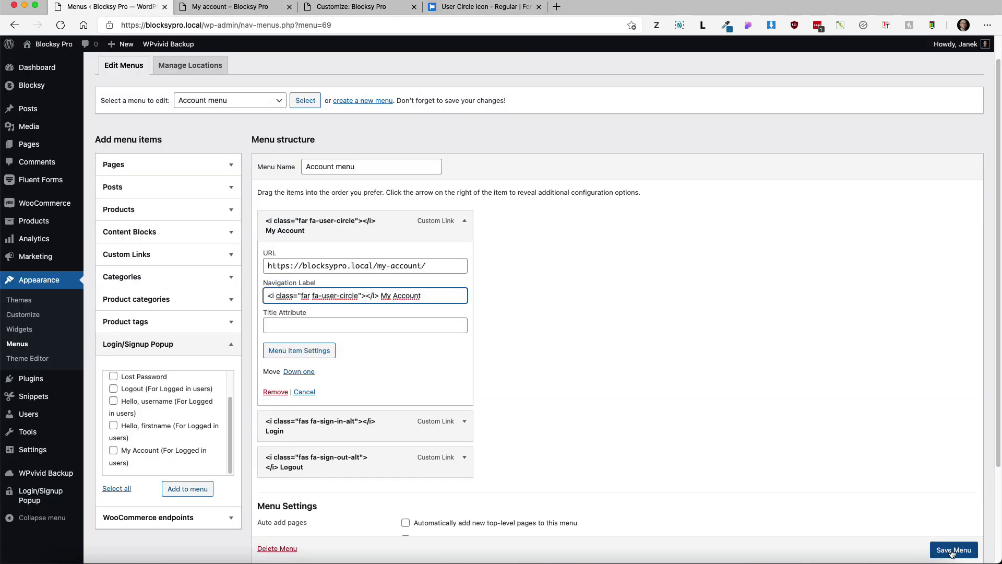
# Save the Account menu and reload the storefront's account page to check the header links' icons.
pyautogui.click(949, 550)
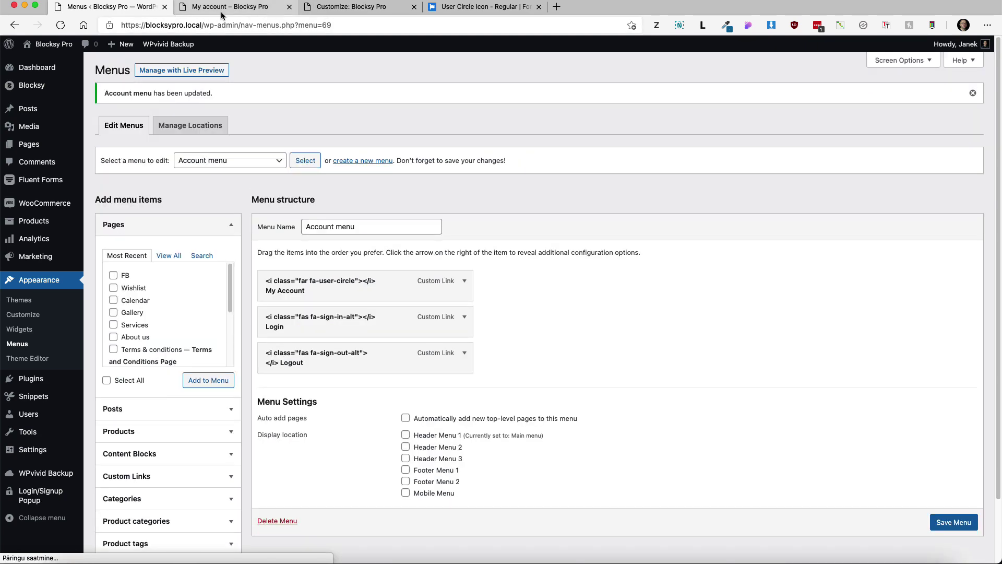
pyautogui.click(221, 11)
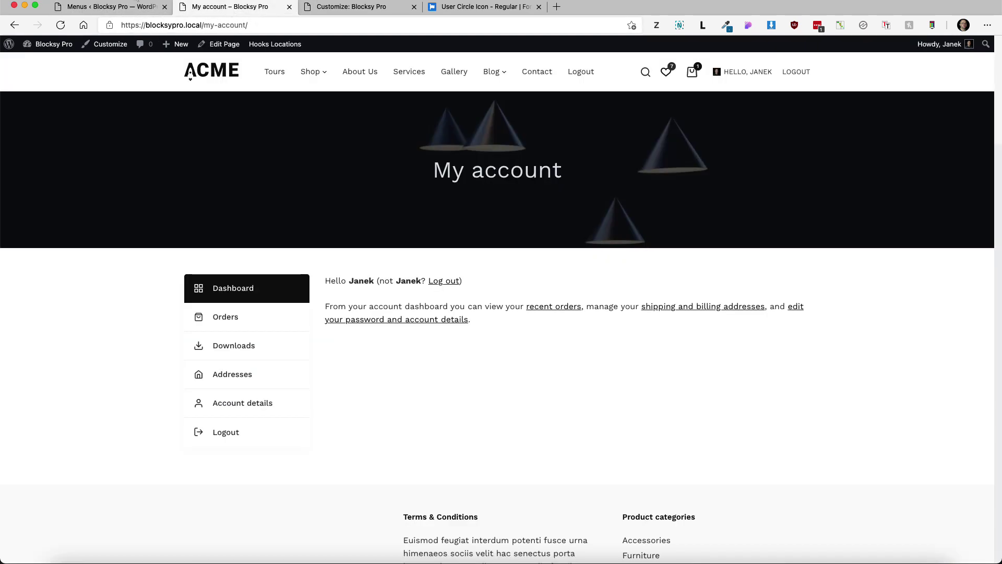
pyautogui.click(61, 25)
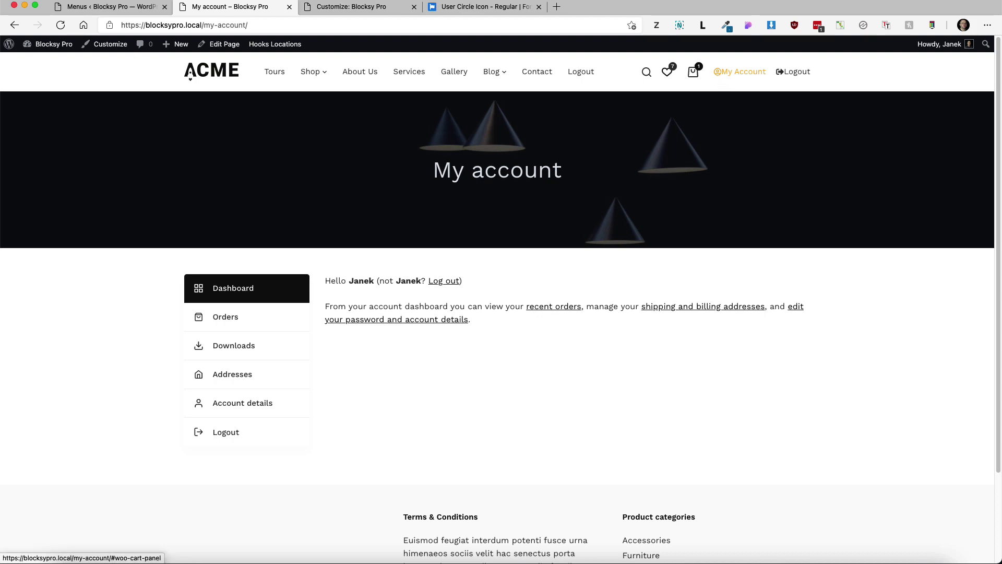
# Add style="margin-right: 7px" to the icon tag in the My Account item's navigation label.
pyautogui.click(109, 6)
pyautogui.click(464, 281)
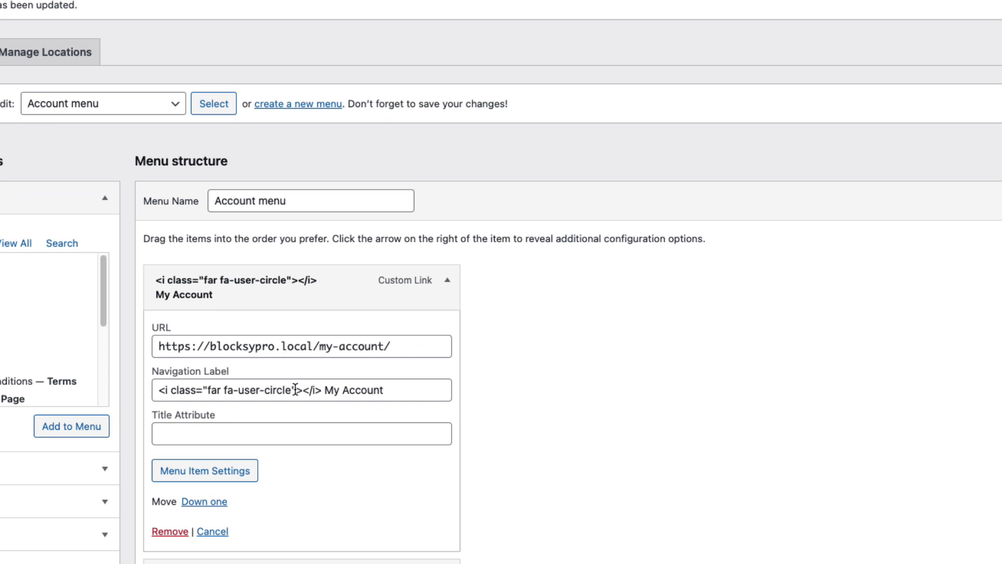
pyautogui.click(295, 389)
pyautogui.write('style')
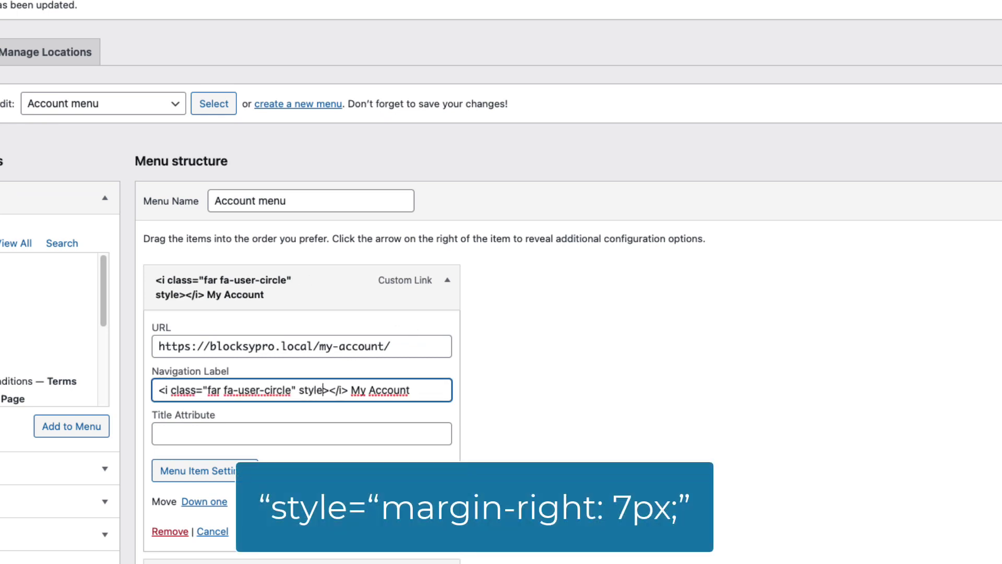
pyautogui.write('="')
pyautogui.write('margin-right')
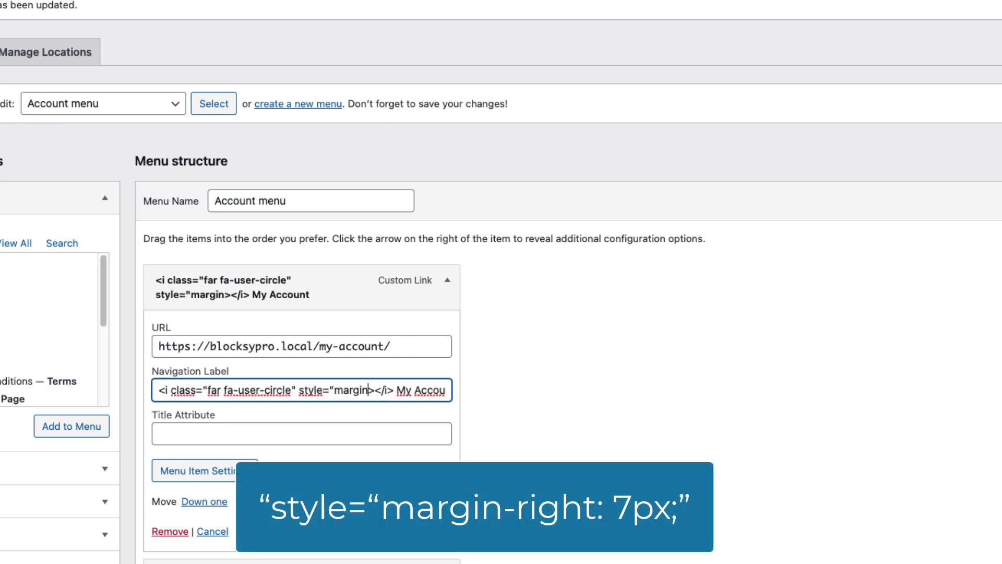
pyautogui.write(': ')
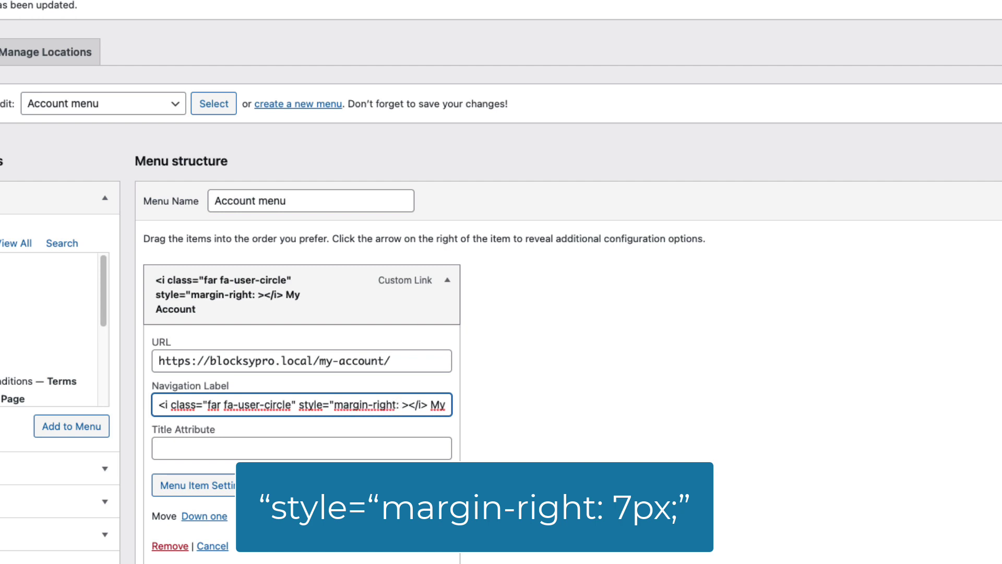
pyautogui.write('7px"')
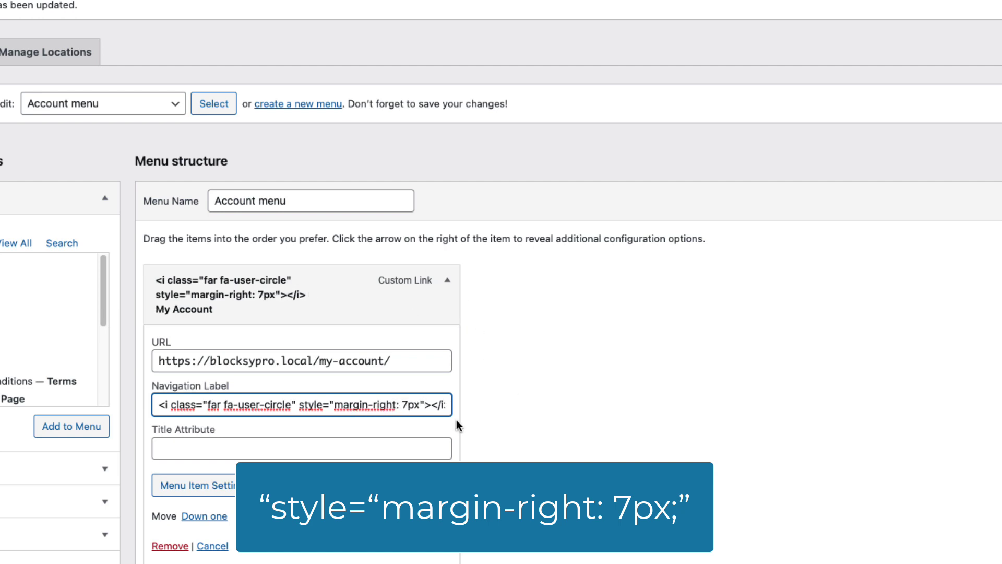
# Copy the style="margin-right: 7px" attribute from the My Account label into the Login label's icon tag.
pyautogui.moveTo(424, 404); pyautogui.dragTo(300, 402)
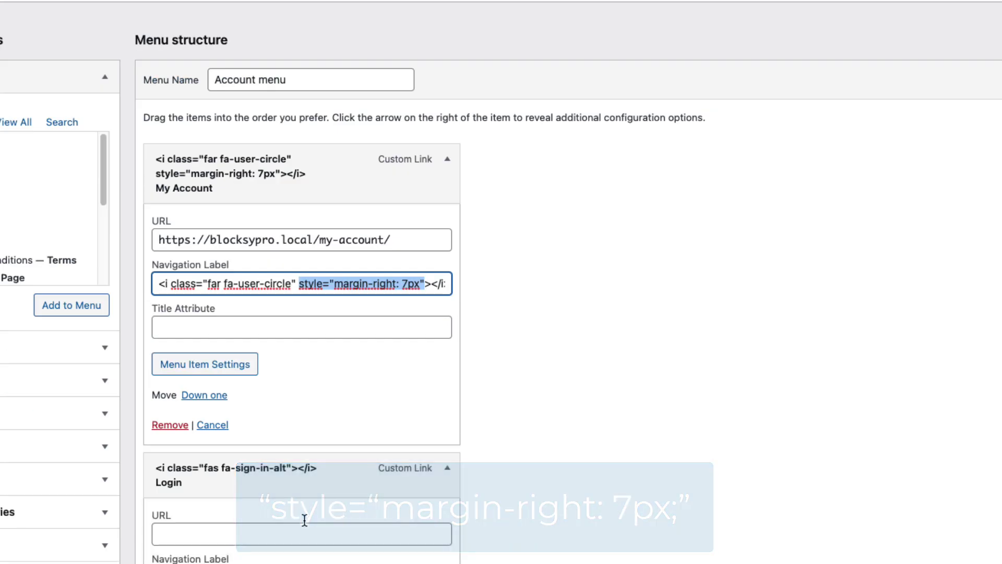
pyautogui.click(326, 485)
pyautogui.hotkey('ctrl', 'v')
# Paste the style="margin-right: 7px" attribute into the Logout label's icon tag and save the menu.
pyautogui.scroll(-5, 434, 438)
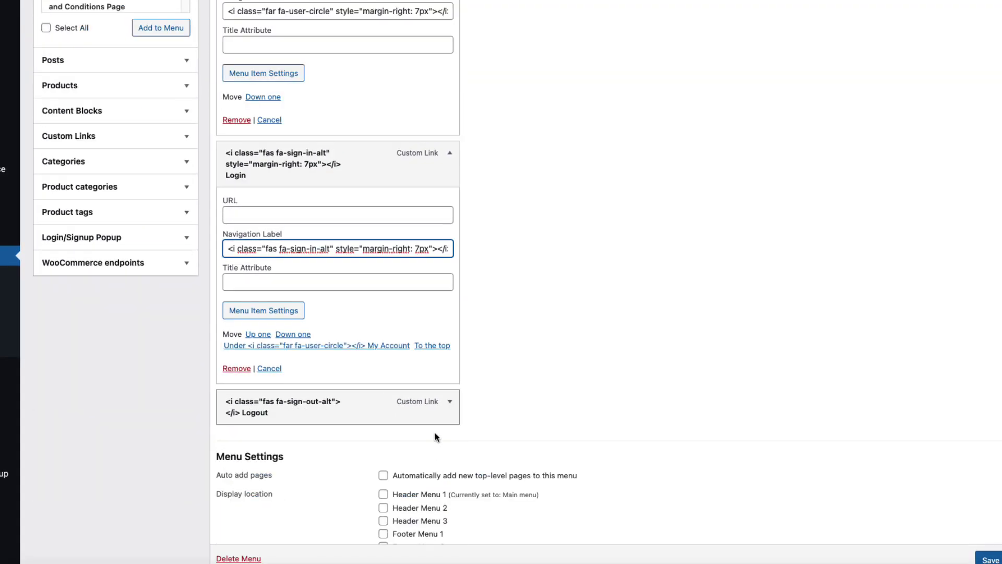
pyautogui.click(450, 401)
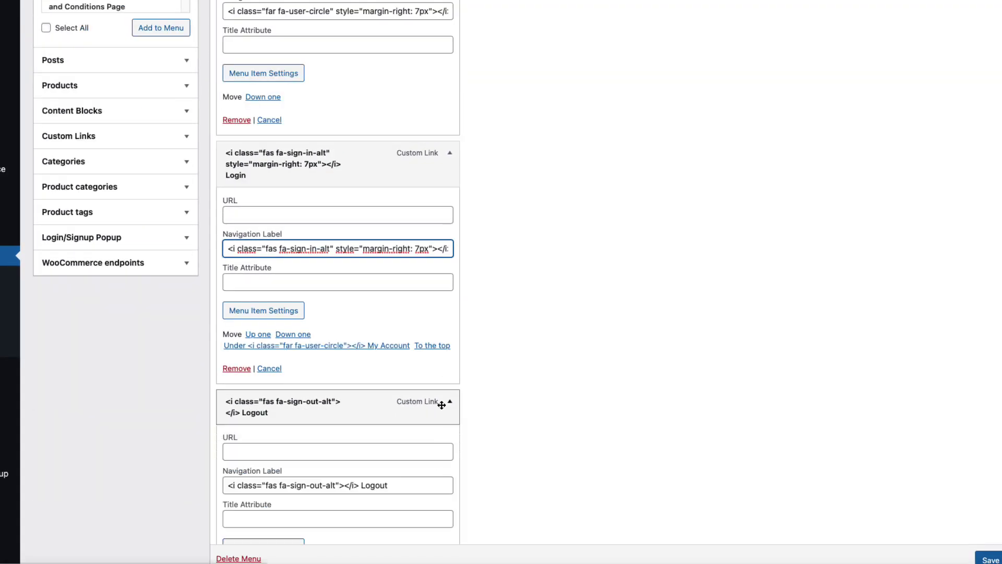
pyautogui.click(341, 484)
pyautogui.hotkey('ctrl', 'v')
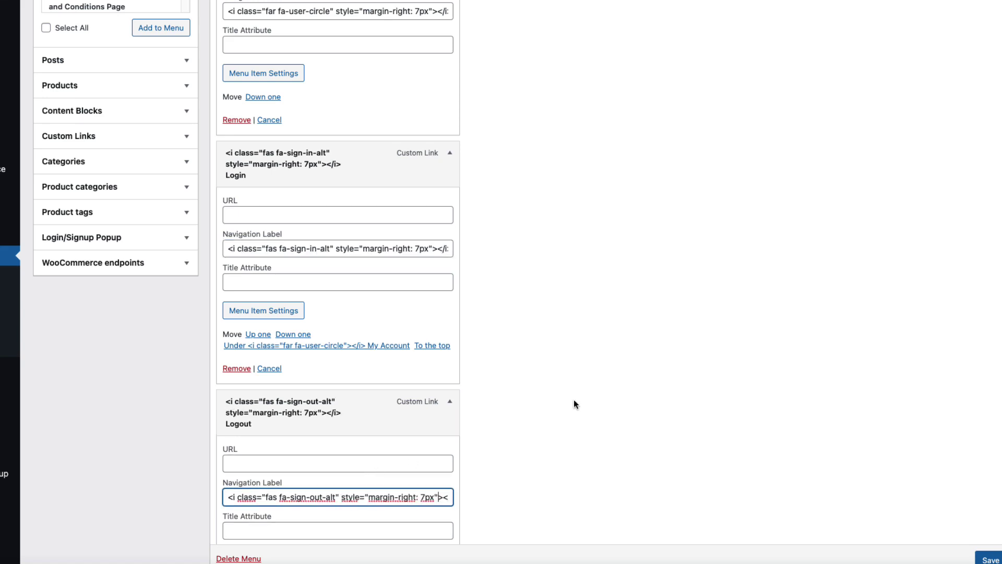
pyautogui.scroll(-5, 574, 399)
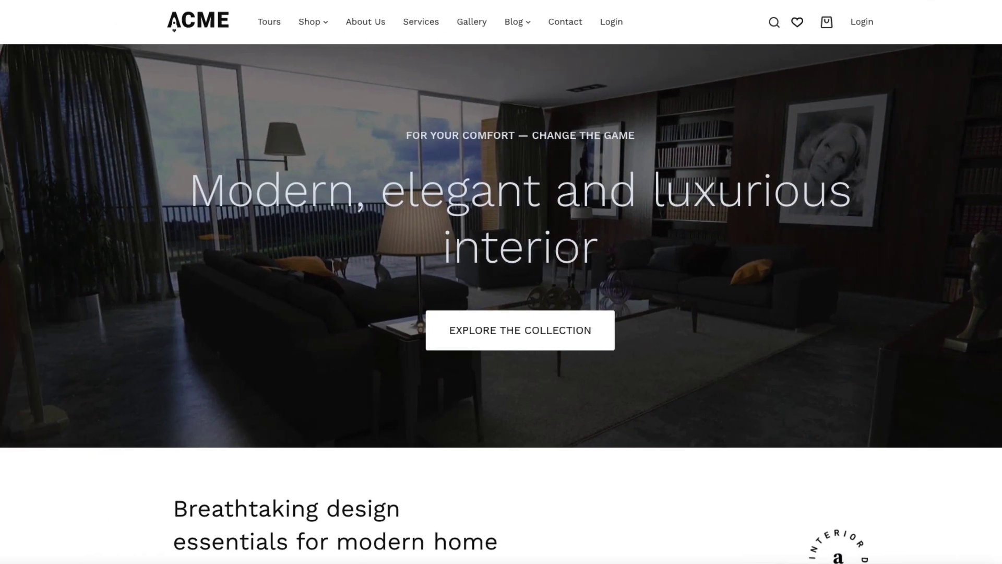
# Test the header's Login link on the logged-out storefront and close the popup it opens.
pyautogui.click(861, 22)
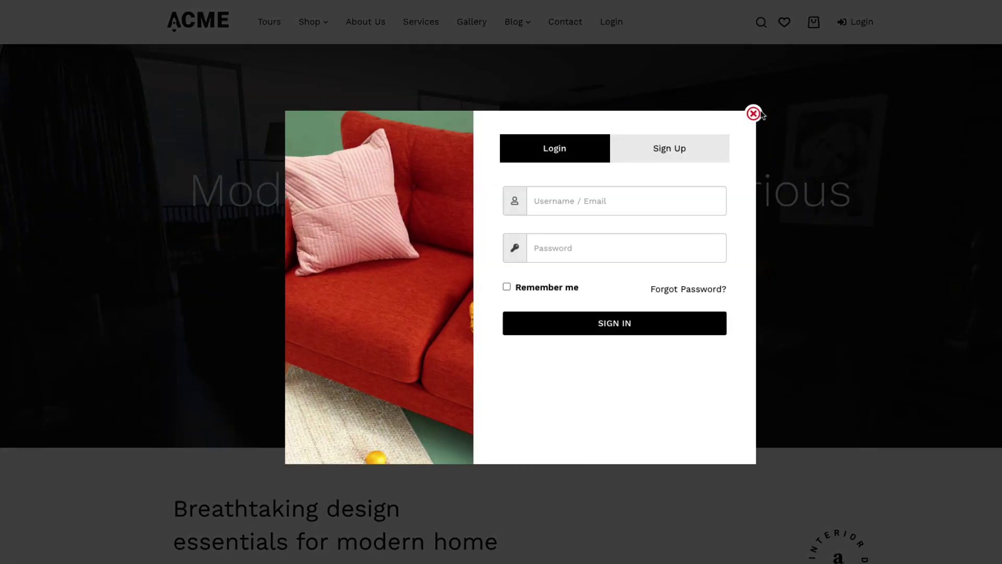
pyautogui.click(753, 113)
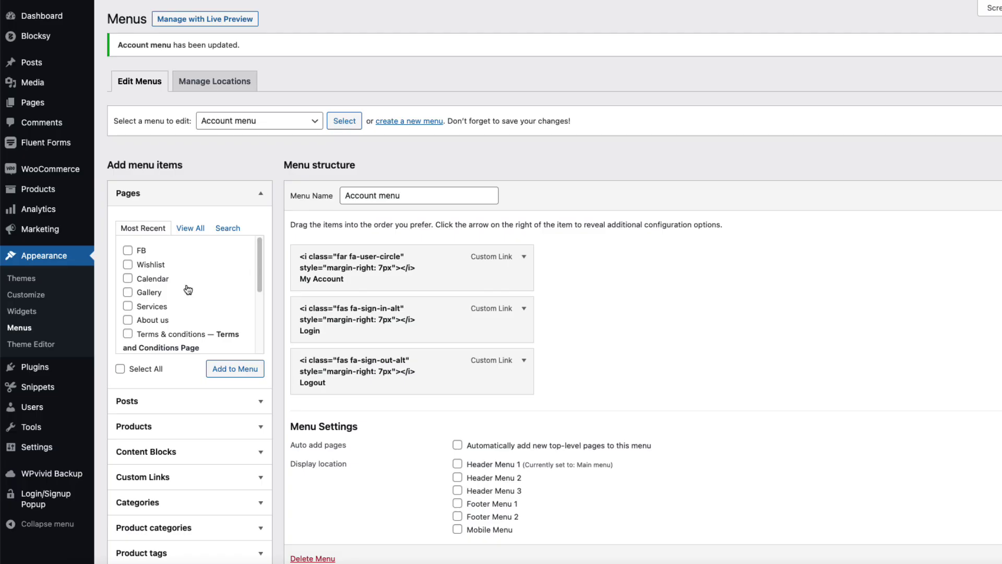
# Open the Login/Signup Popup settings and copy the URL of the storefront's My account Orders page.
pyautogui.click(62, 496)
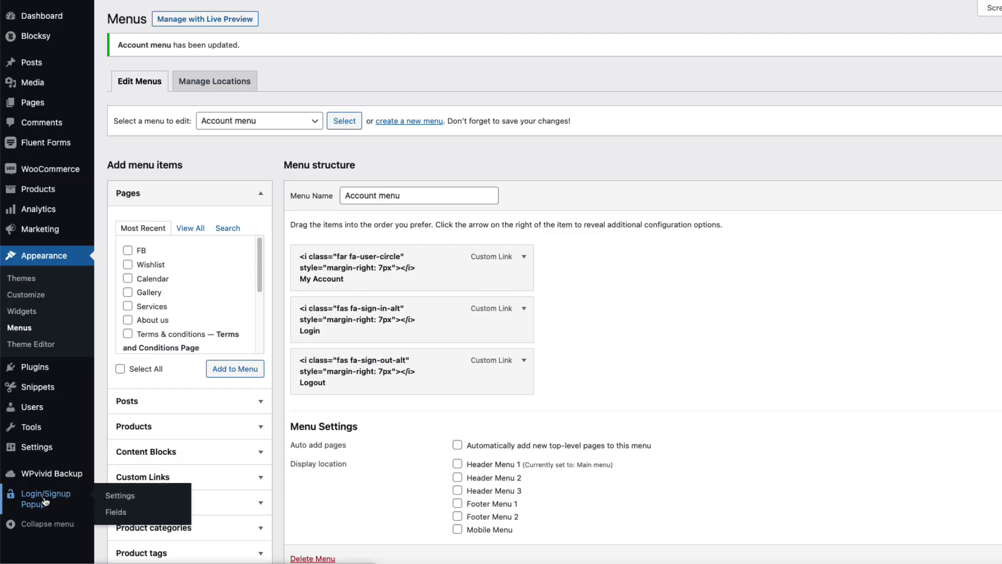
pyautogui.click(305, 311)
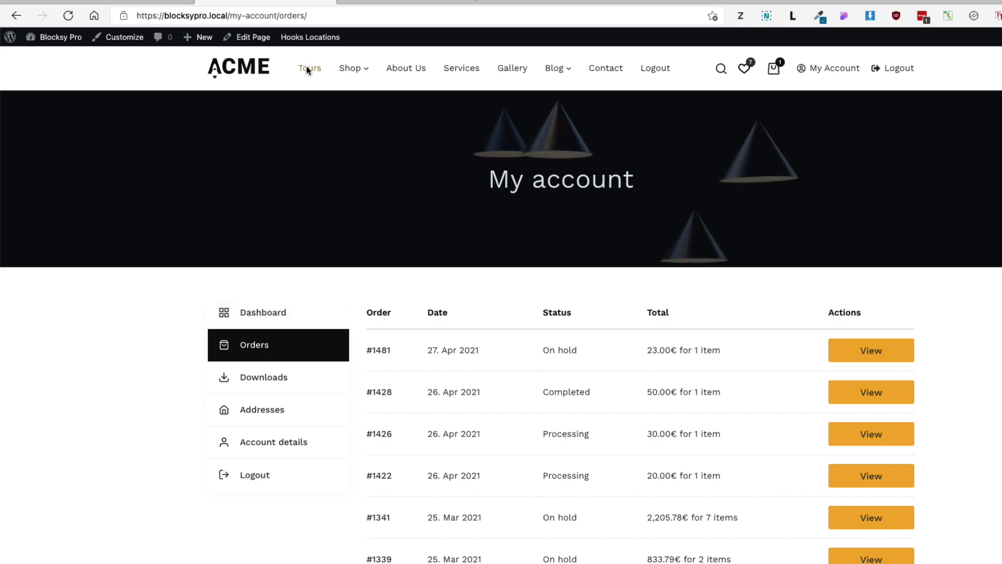
pyautogui.click(340, 15)
pyautogui.press('super+c')
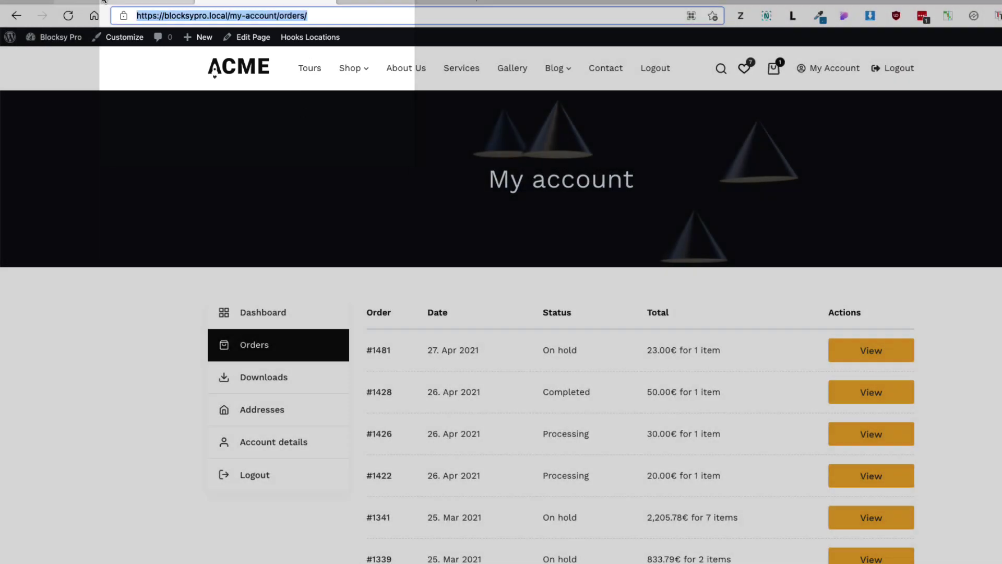
# Paste the copied Orders page URL as the popup's Login Redirect and shorten it to /my-account/orders/.
pyautogui.click(102, 1)
pyautogui.click(307, 353)
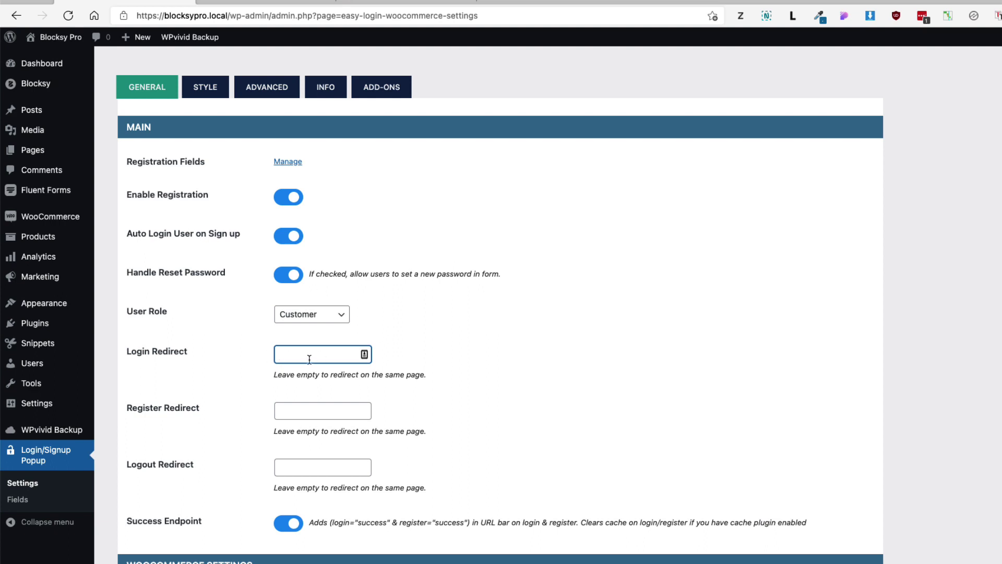
pyautogui.press('super+v')
pyautogui.press('super+a')
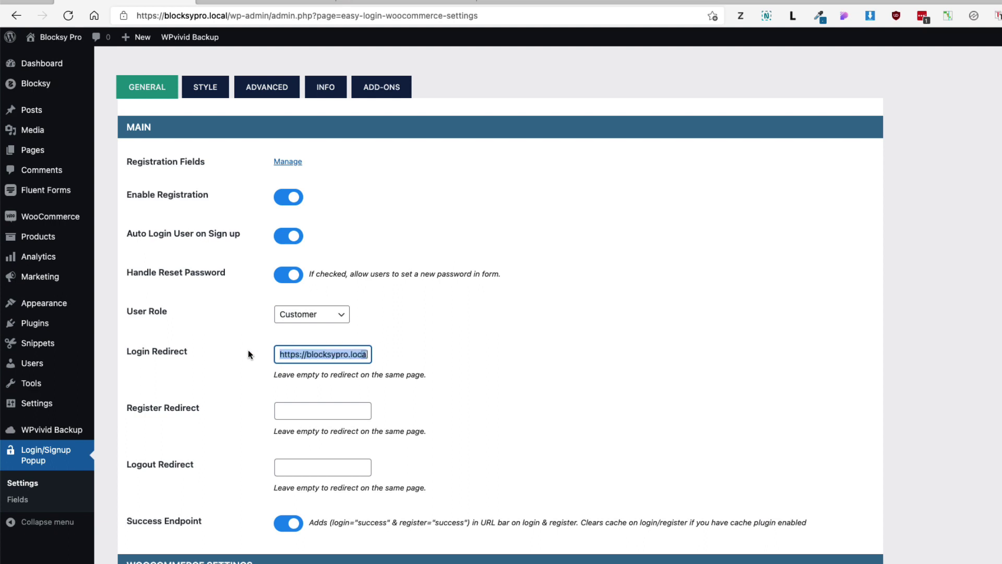
pyautogui.press('Right')
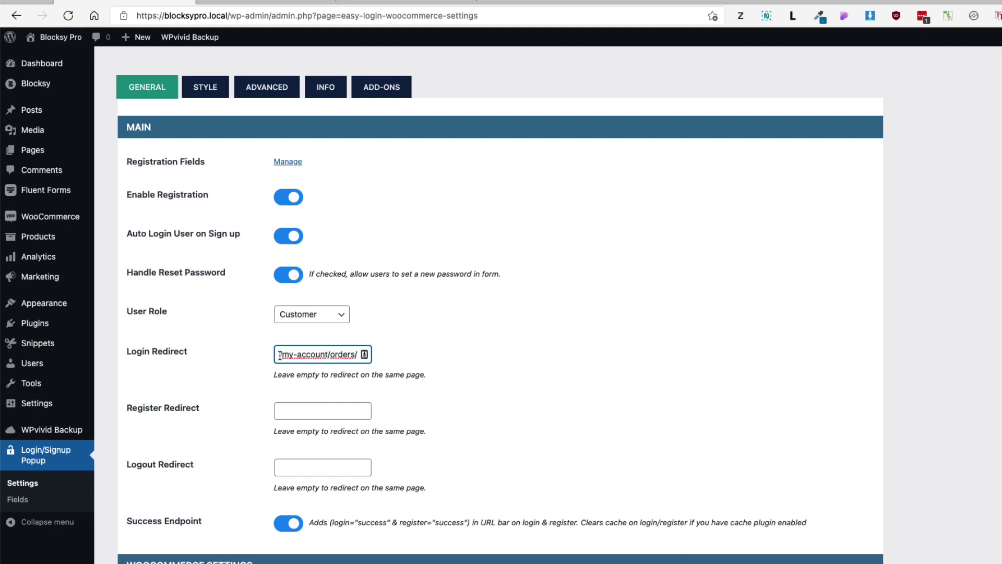
pyautogui.moveTo(278, 354); pyautogui.dragTo(351, 355)
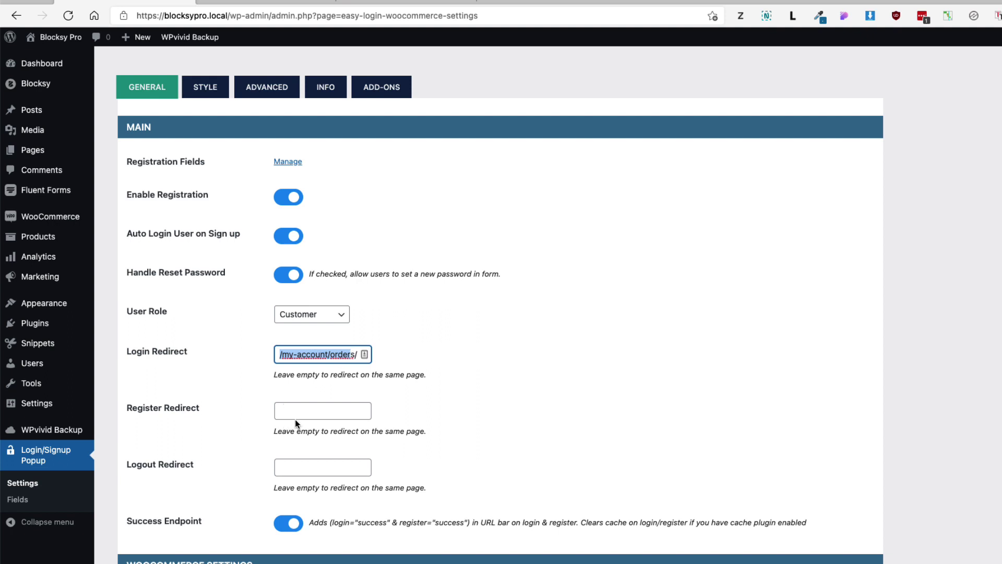
# Set the Logout Redirect to / and save the popup settings.
pyautogui.click(296, 470)
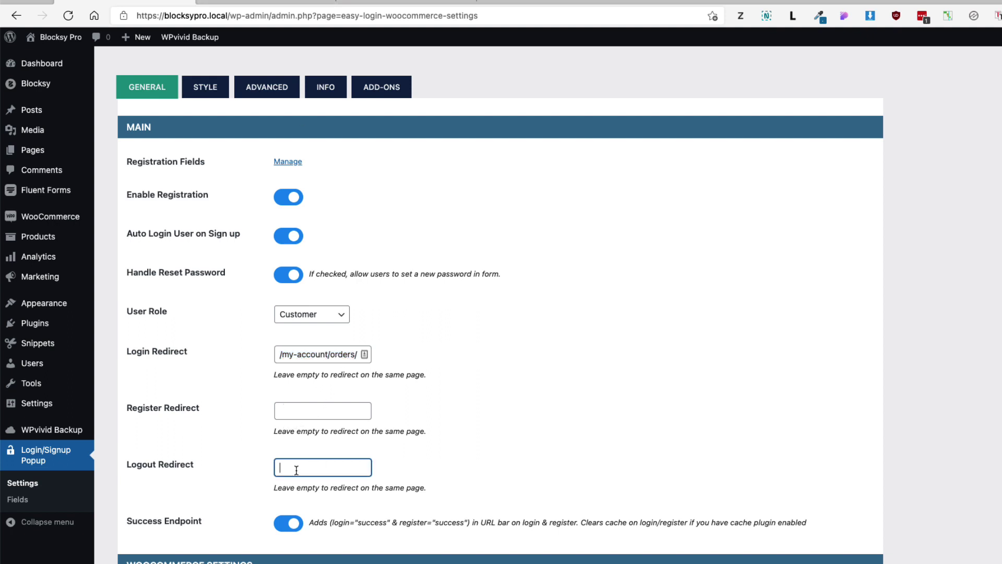
pyautogui.scroll(-8, 298, 466)
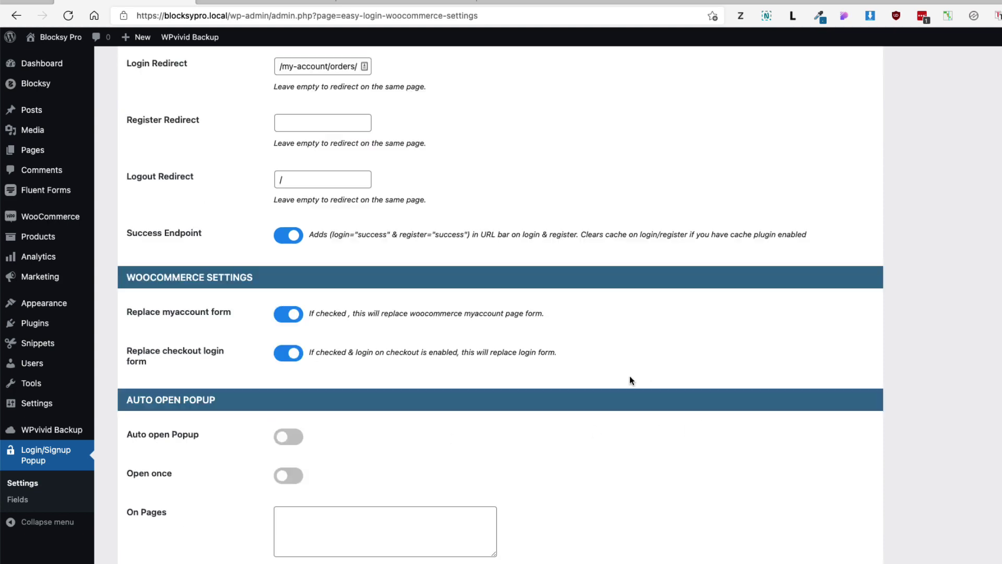
pyautogui.click(702, 556)
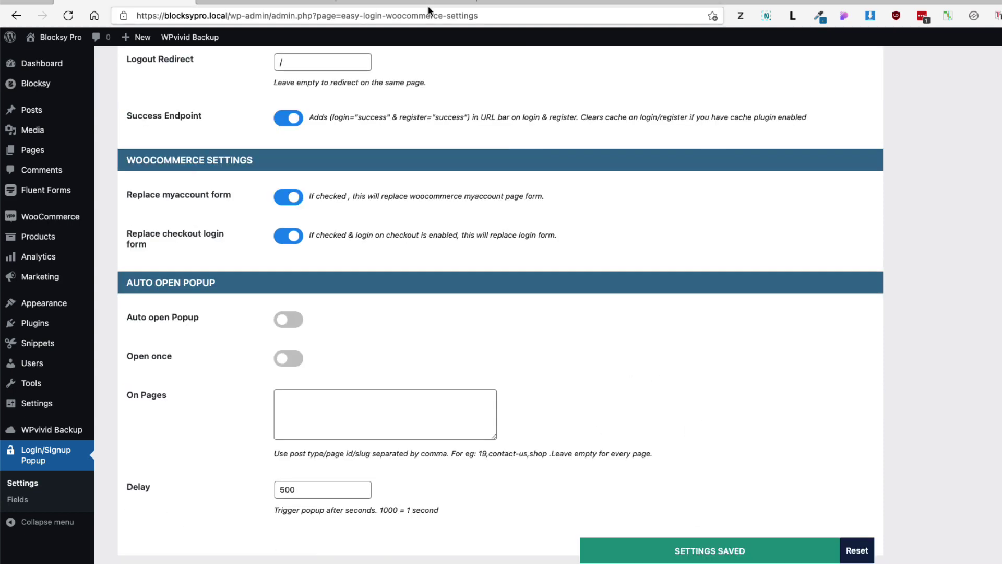
# Test both redirects by reloading the account page, logging out and signing back in through the popup with the account's username and password.
pyautogui.click(407, 3)
pyautogui.click(67, 19)
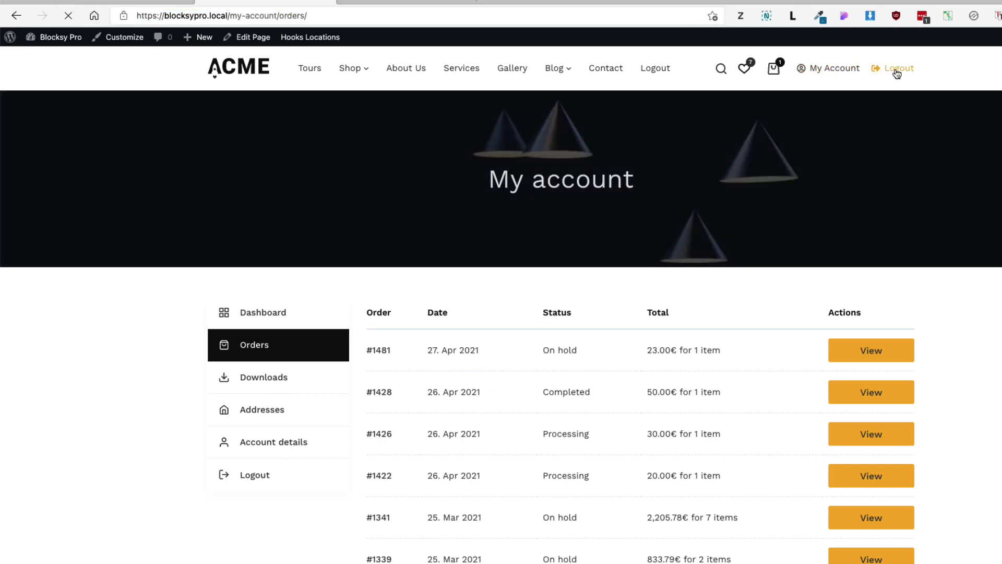
pyautogui.click(897, 73)
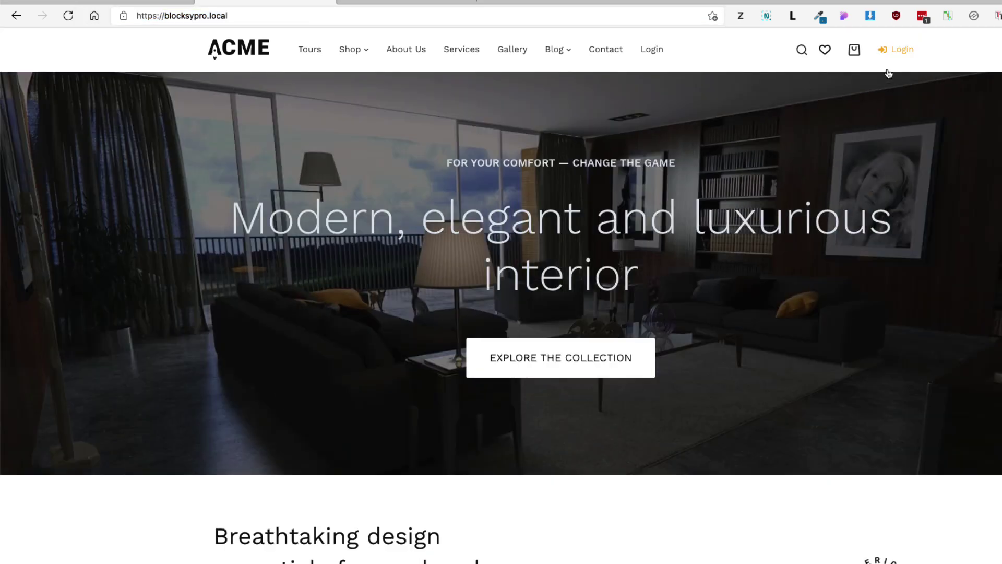
pyautogui.click(894, 50)
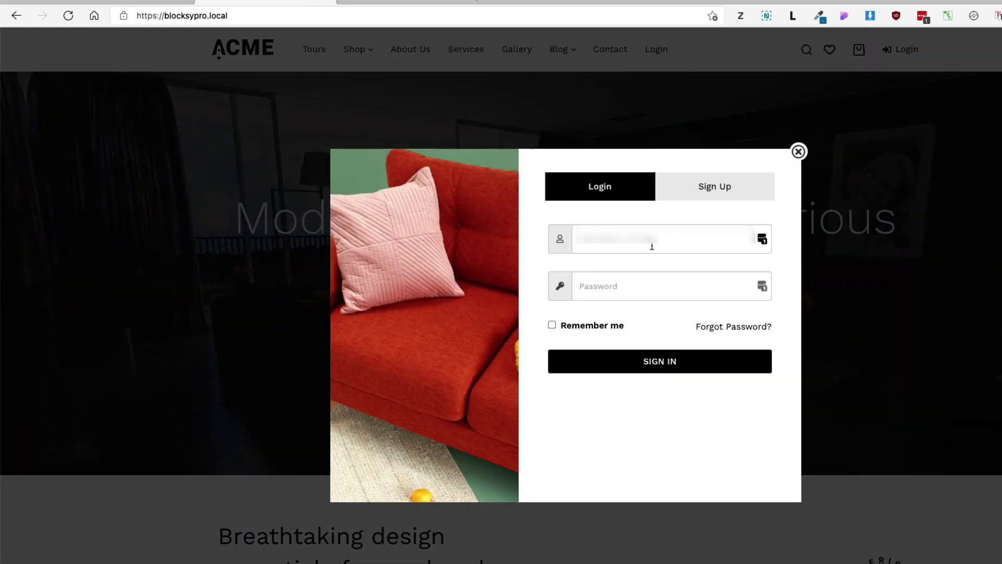
pyautogui.press('Return')
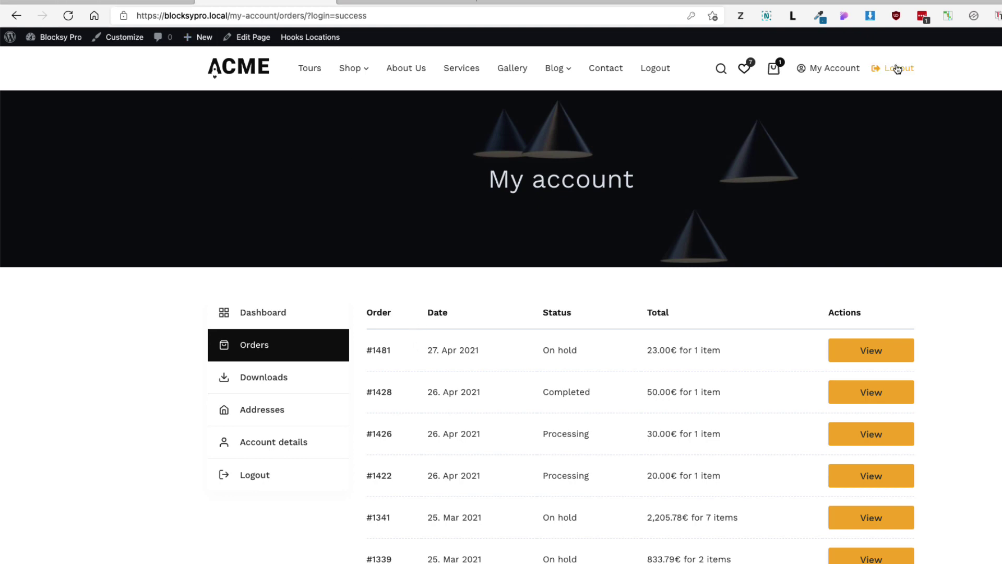
# Enable Auto open Popup, save the settings and reload the logged-out storefront to test it.
pyautogui.click(124, 2)
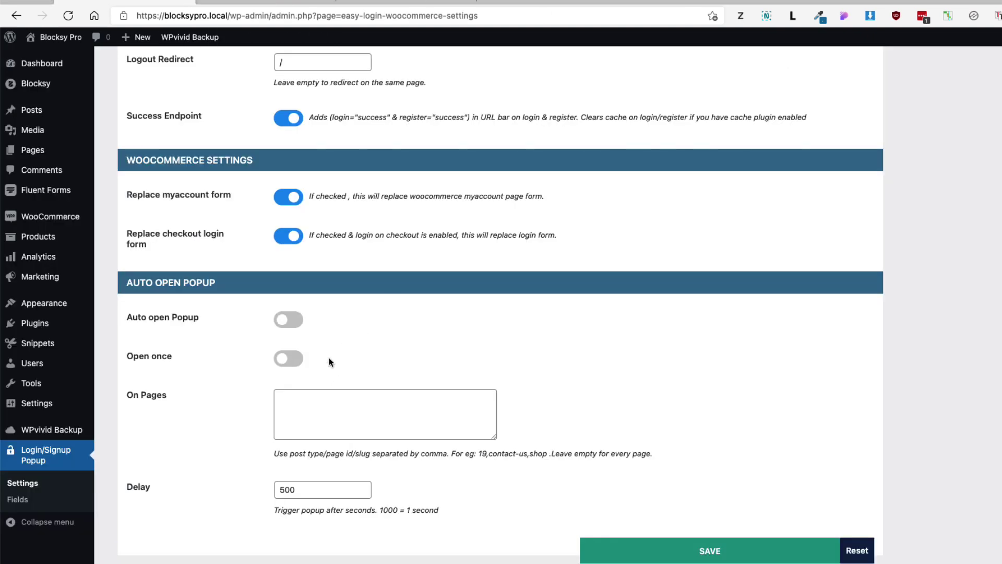
pyautogui.click(285, 321)
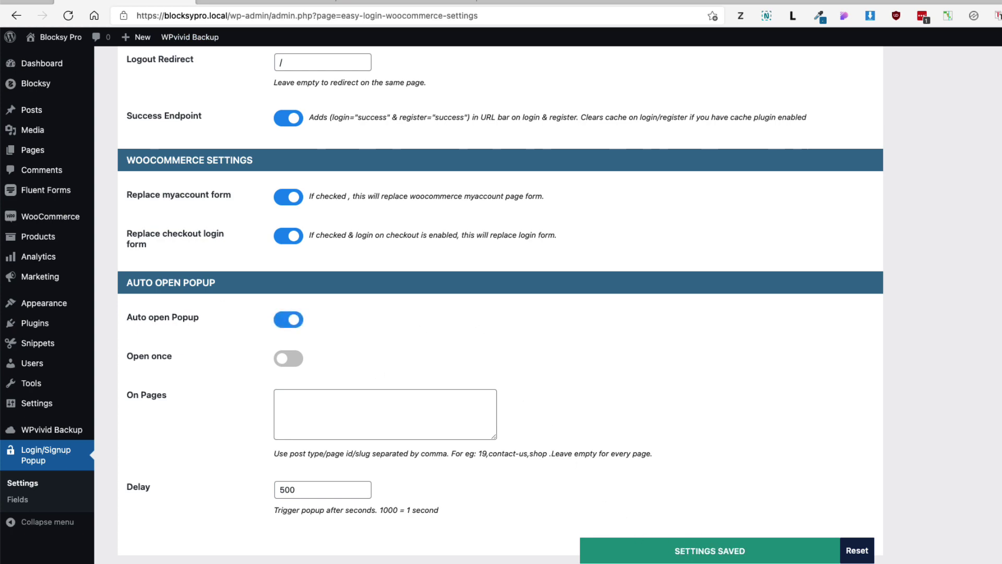
pyautogui.hotkey('ctrl', 'Right')
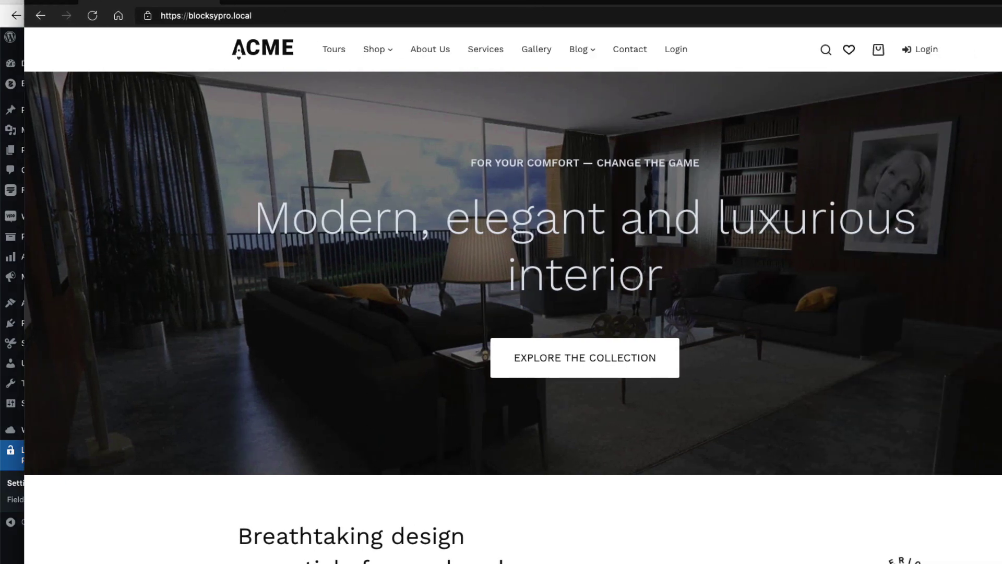
pyautogui.click(68, 16)
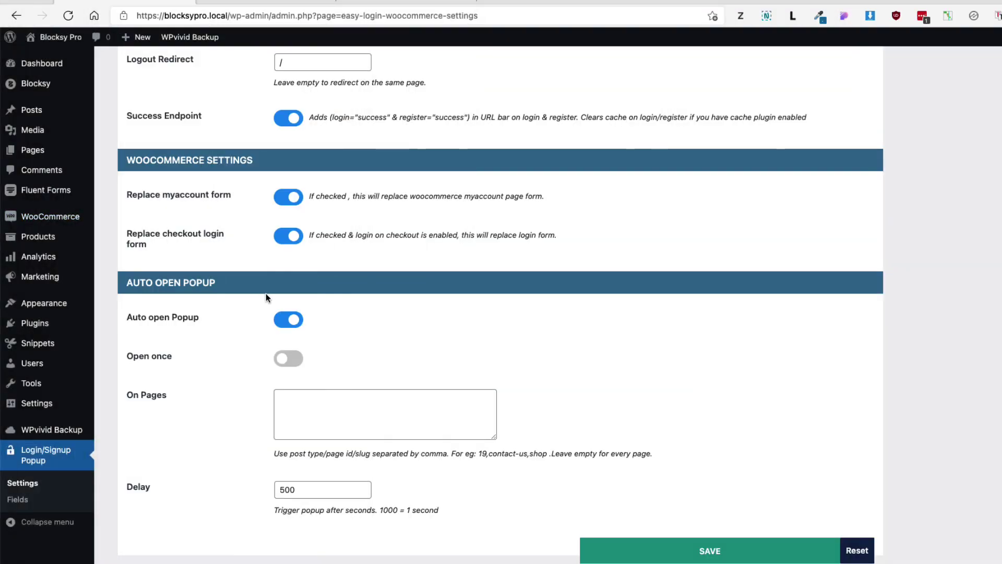
# Restrict the automatic popup to the my-account page under On Pages and save the settings.
pyautogui.click(343, 406)
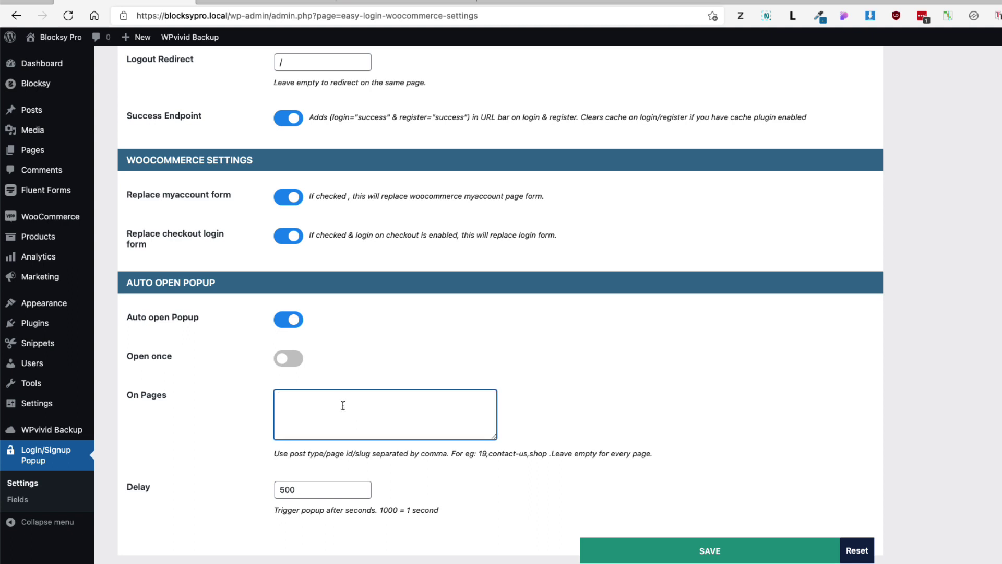
pyautogui.write('my-account')
pyautogui.click(703, 552)
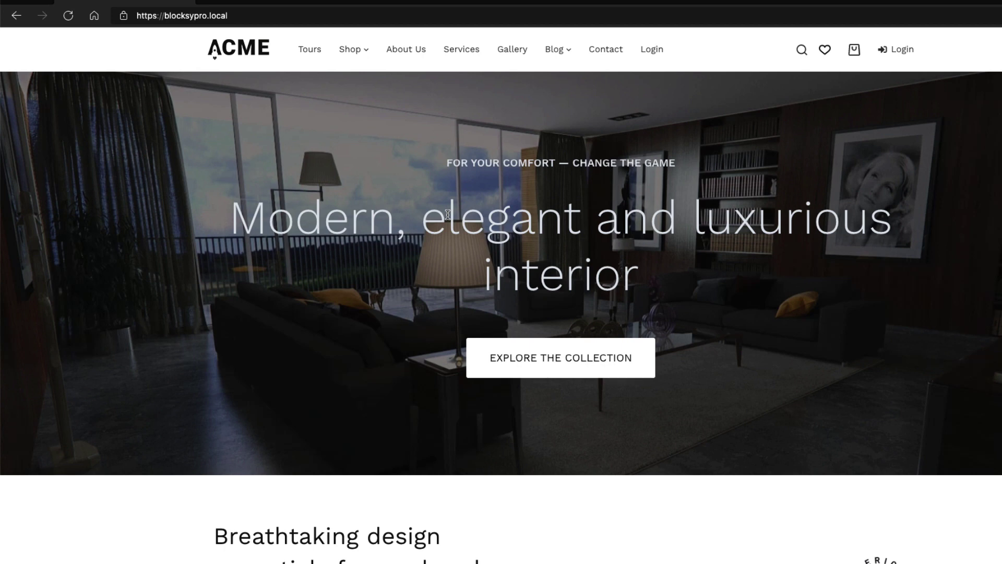
# Open blocksypro.local/my-account/ on the logged-out storefront to test the automatic popup there.
pyautogui.click(263, 18)
pyautogui.click(286, 21)
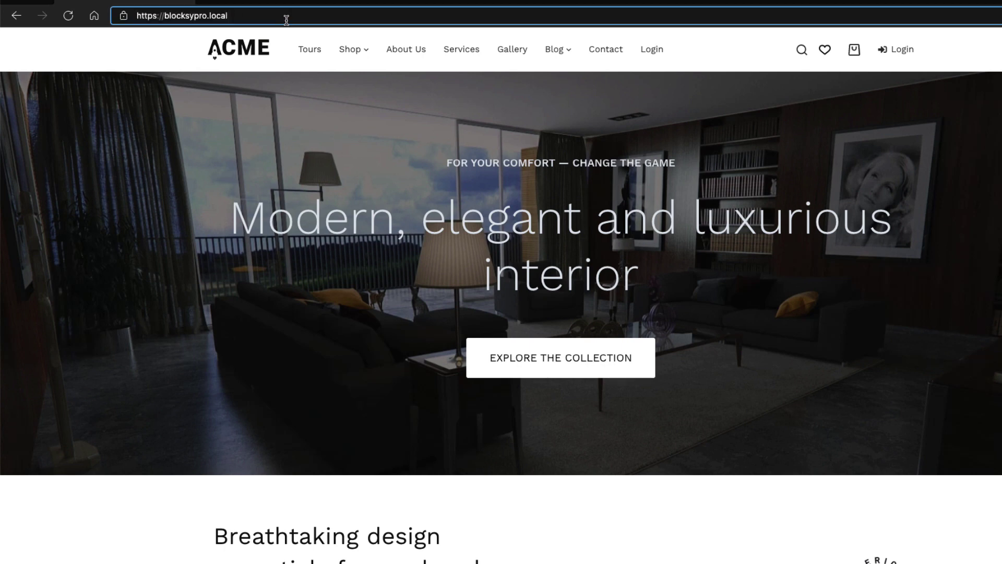
pyautogui.write('/my')
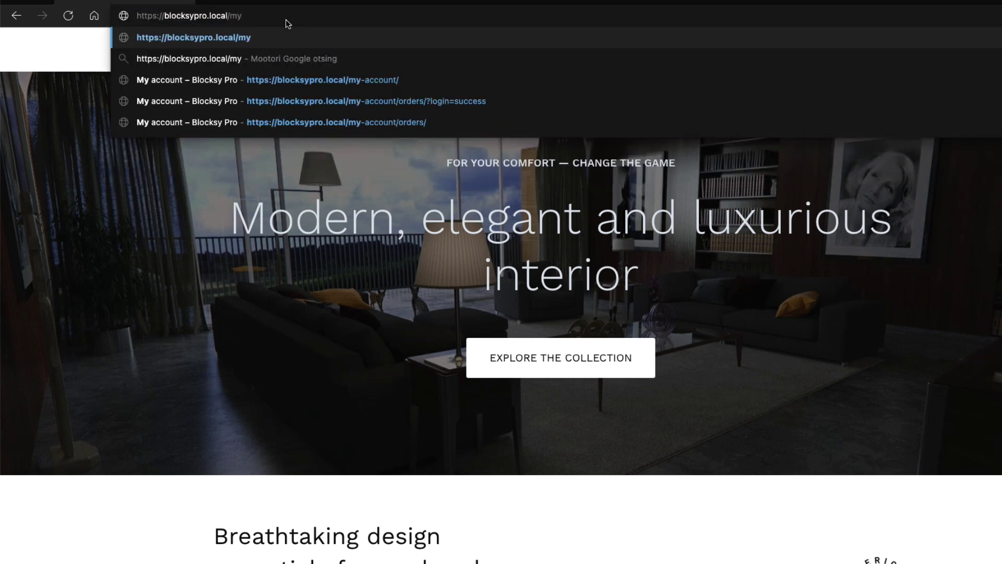
pyautogui.press('Return')
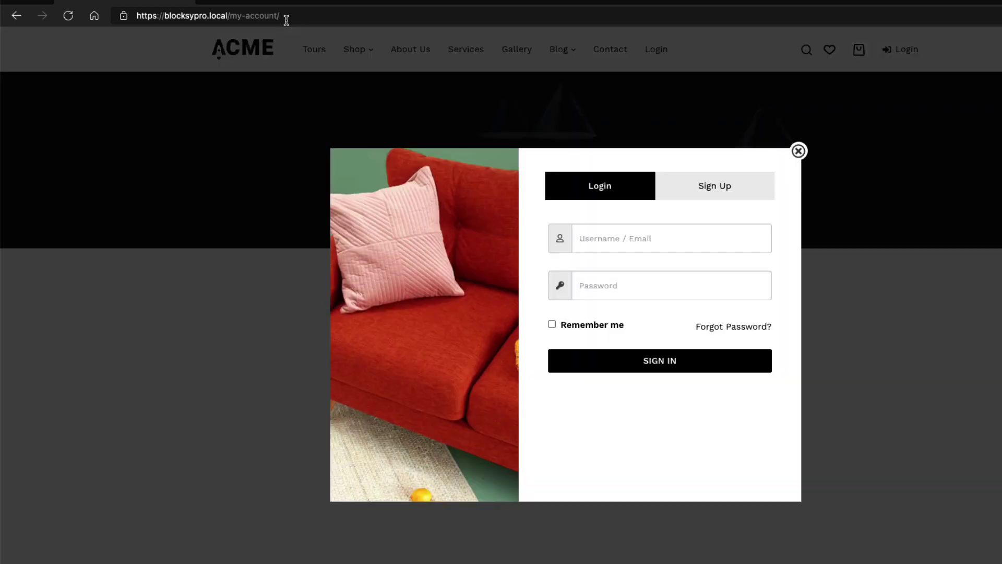